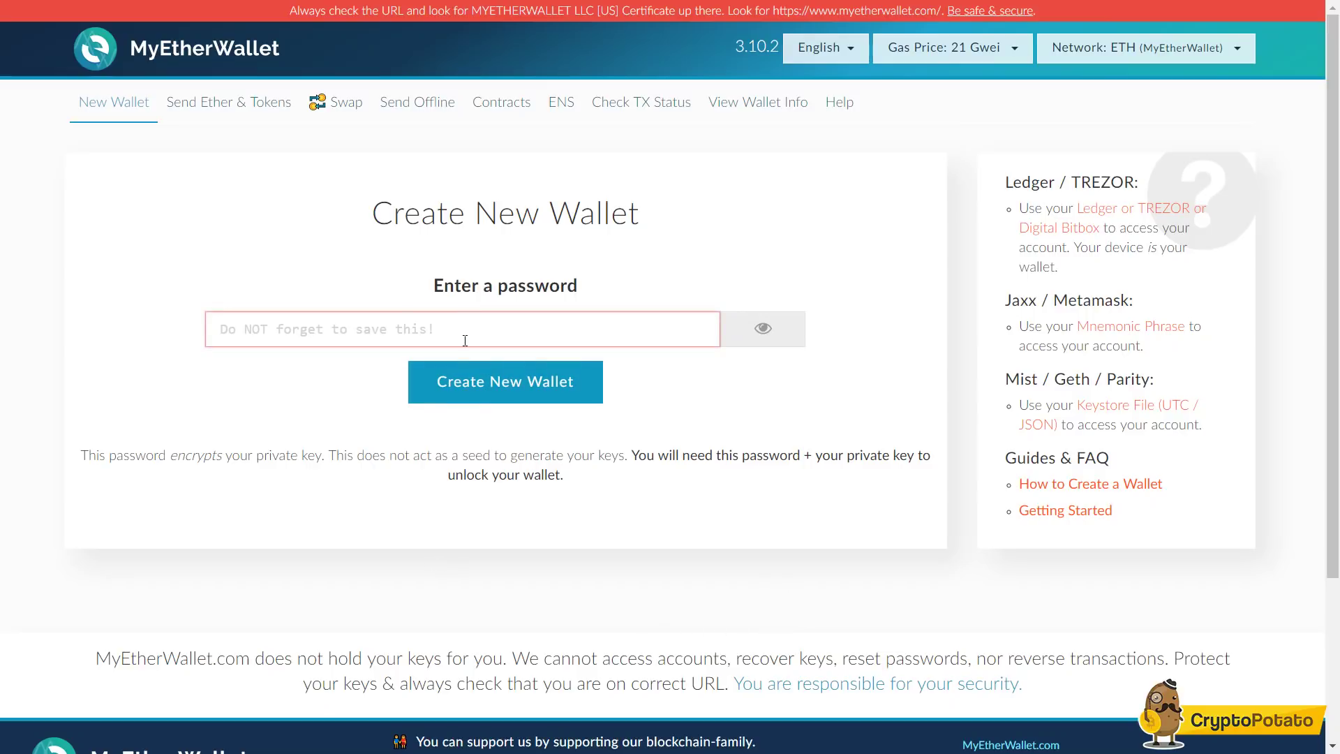
- Enter a password for the new wallet in the Enter a password field
text(•••••••••••••••)
drag(103, 451, 407, 469)
click(407, 470)
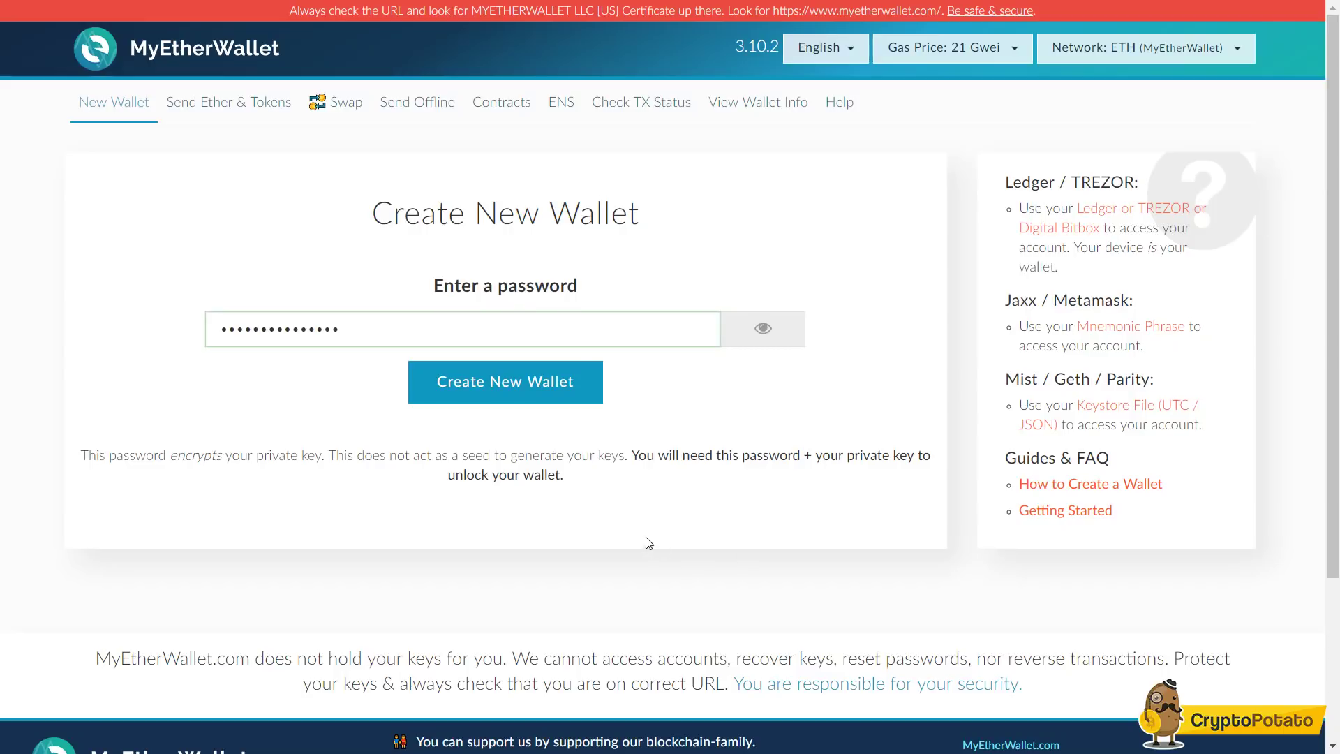
- Create the wallet, download its UTC / JSON keystore file, and confirm to continue
click(548, 393)
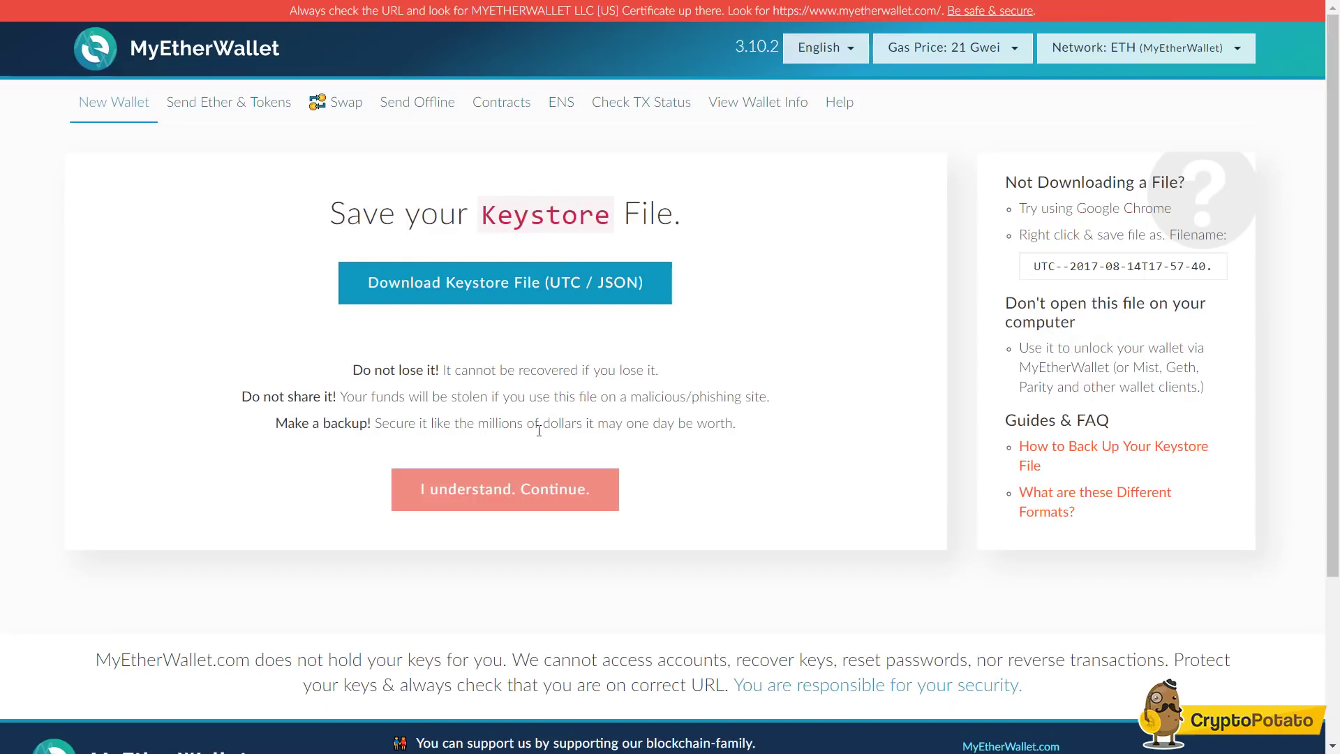
click(532, 297)
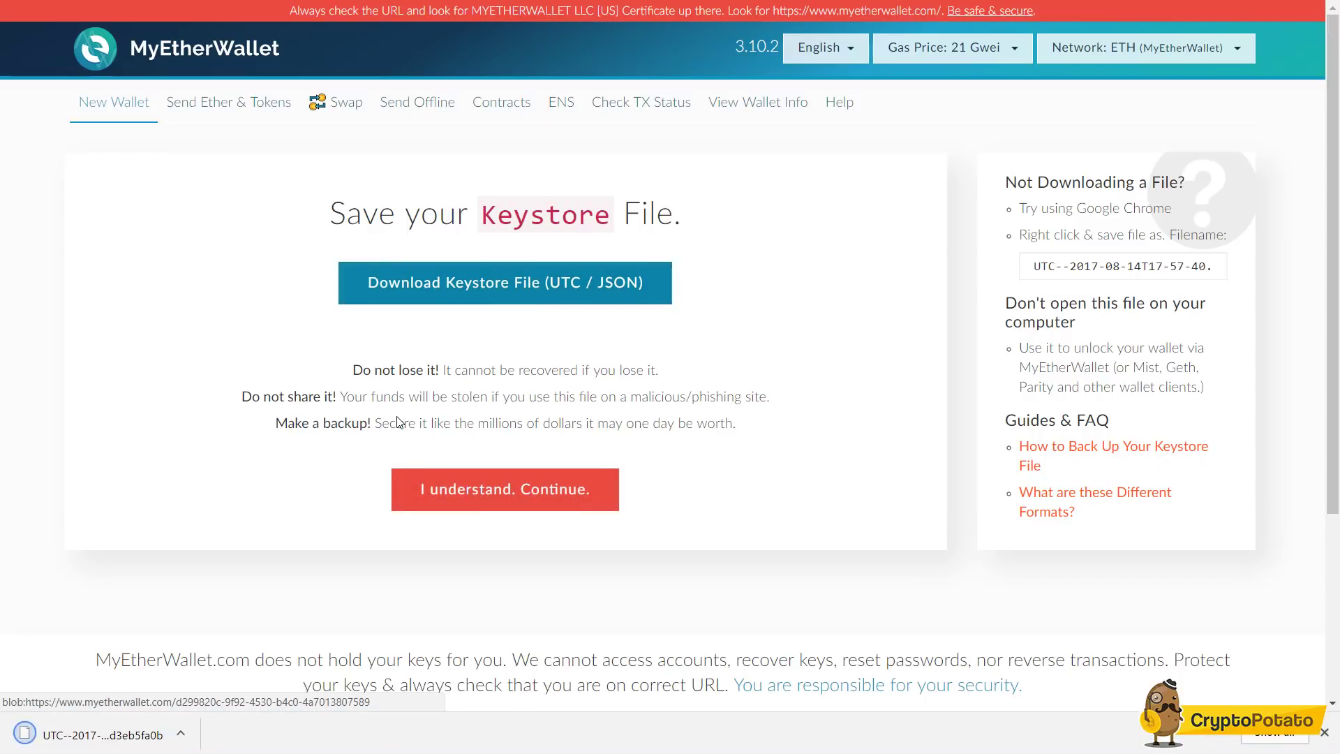
drag(354, 371, 665, 393)
click(665, 392)
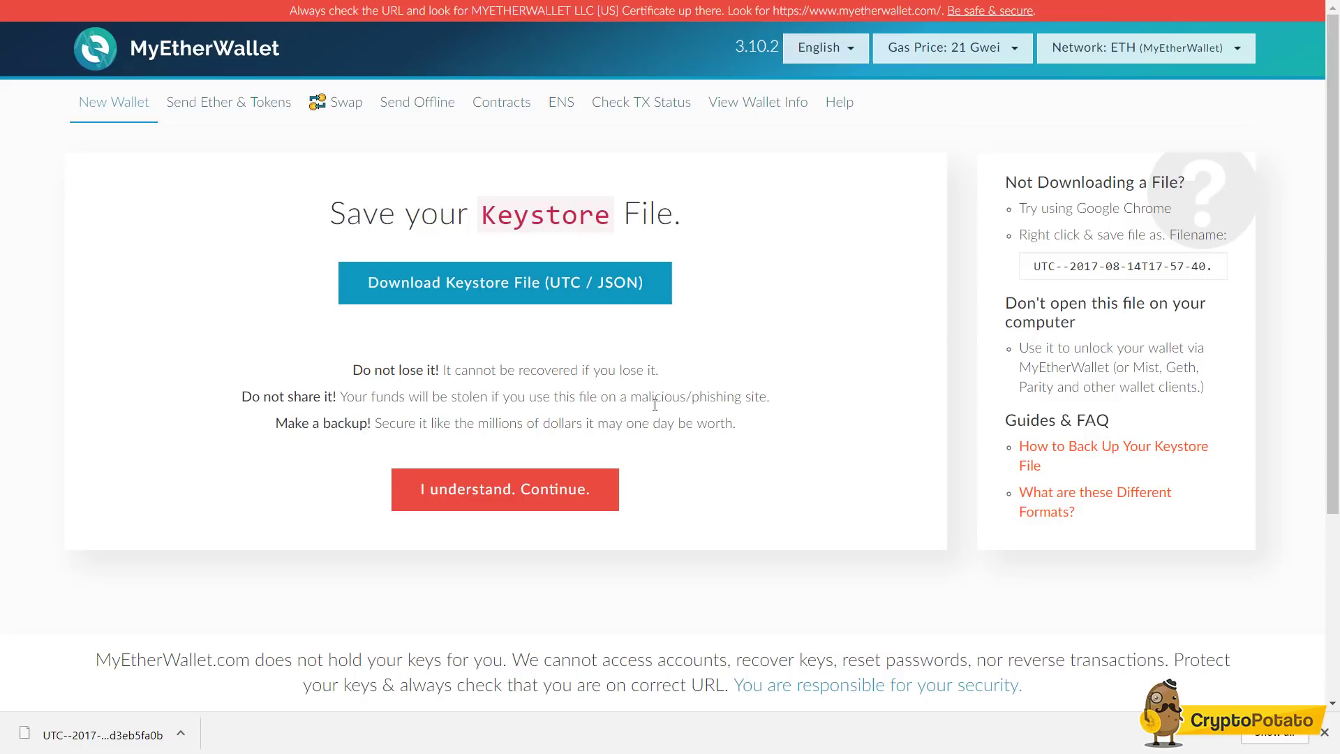
click(566, 493)
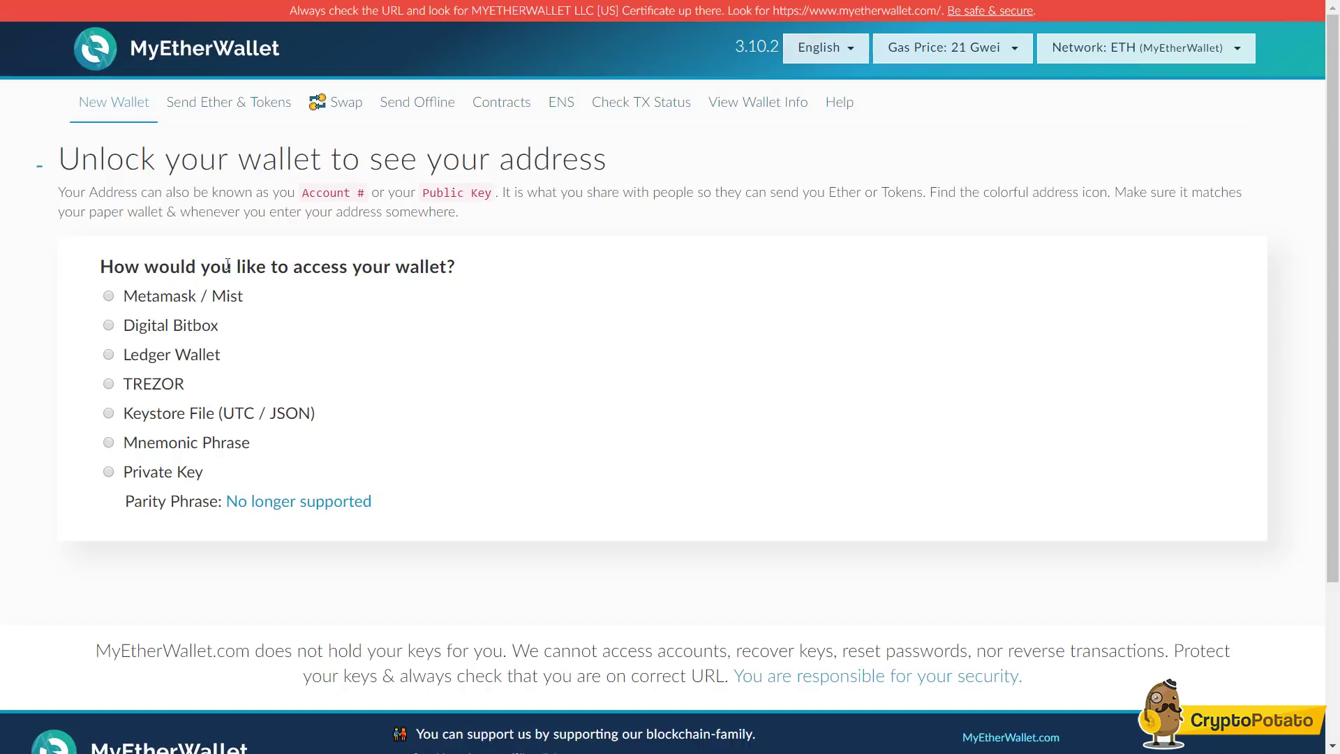
- Choose Keystore File access and load the downloaded UTC file from the Downloads folder
drag(101, 269, 454, 309)
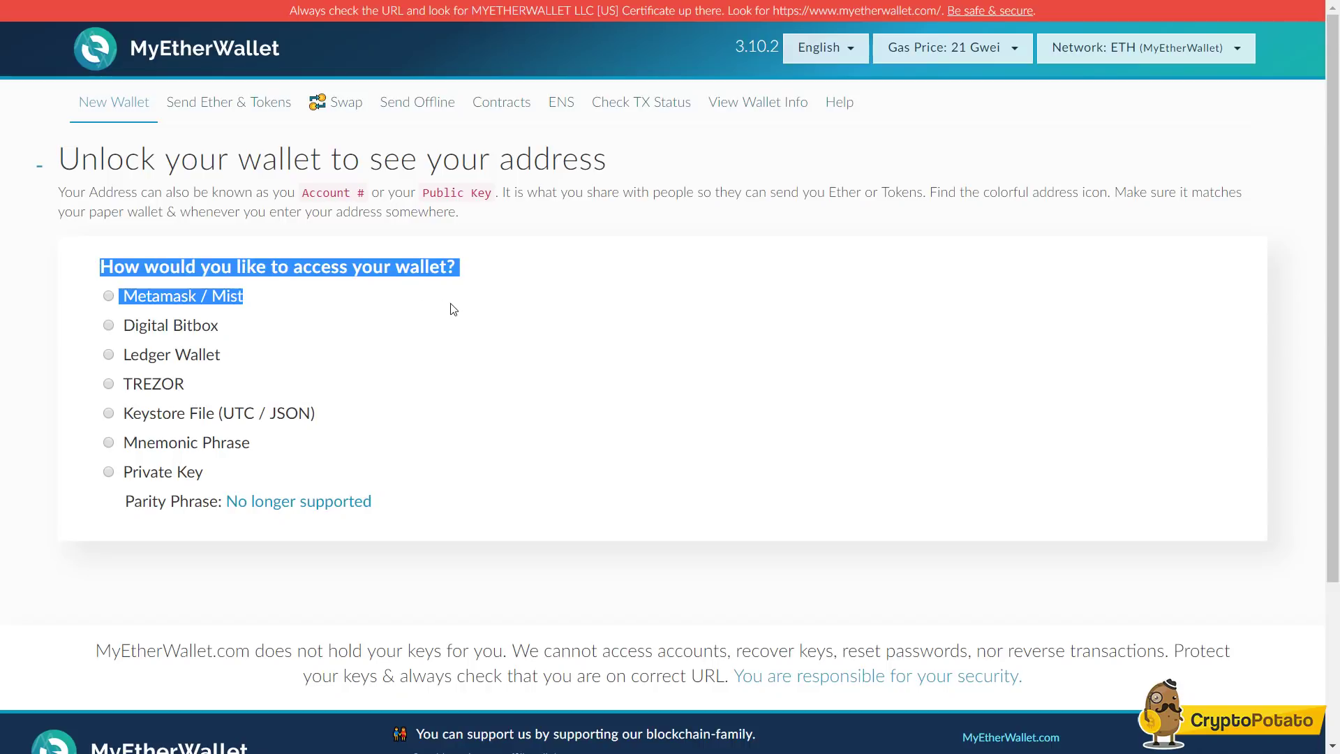
click(457, 309)
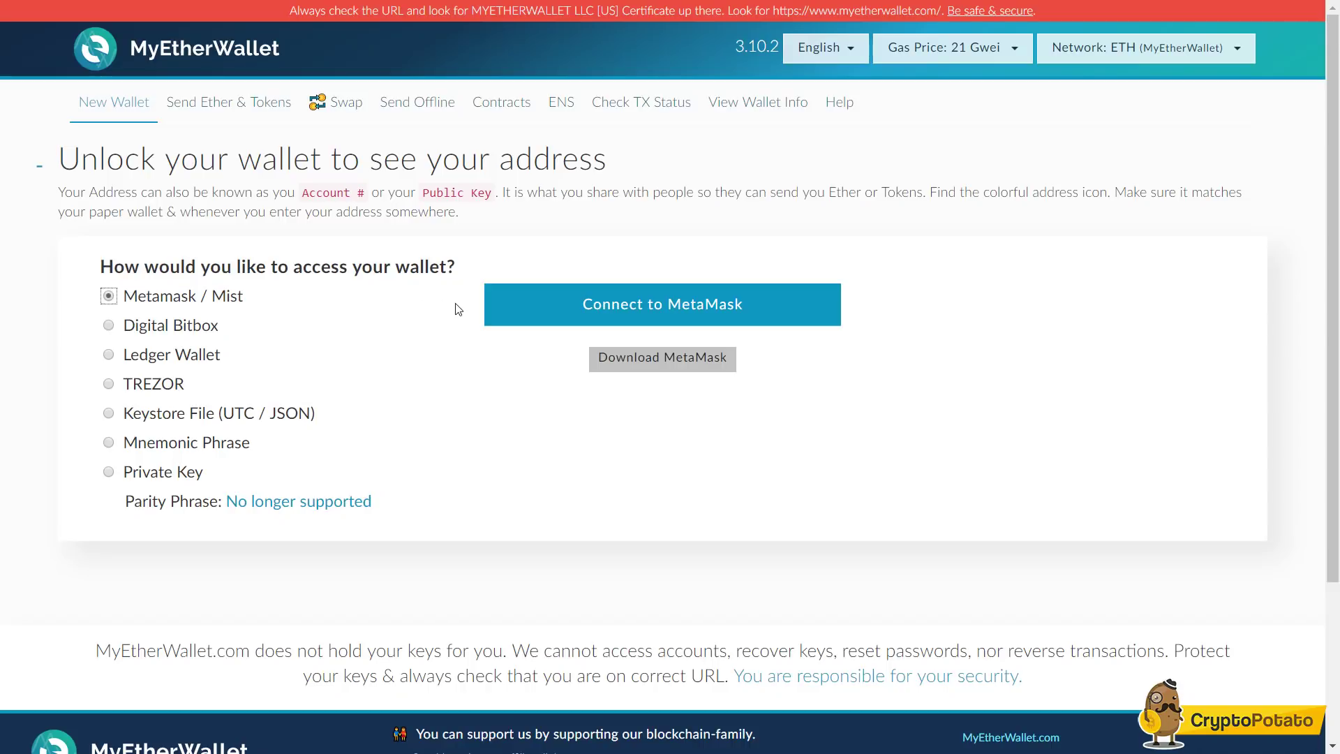
click(238, 418)
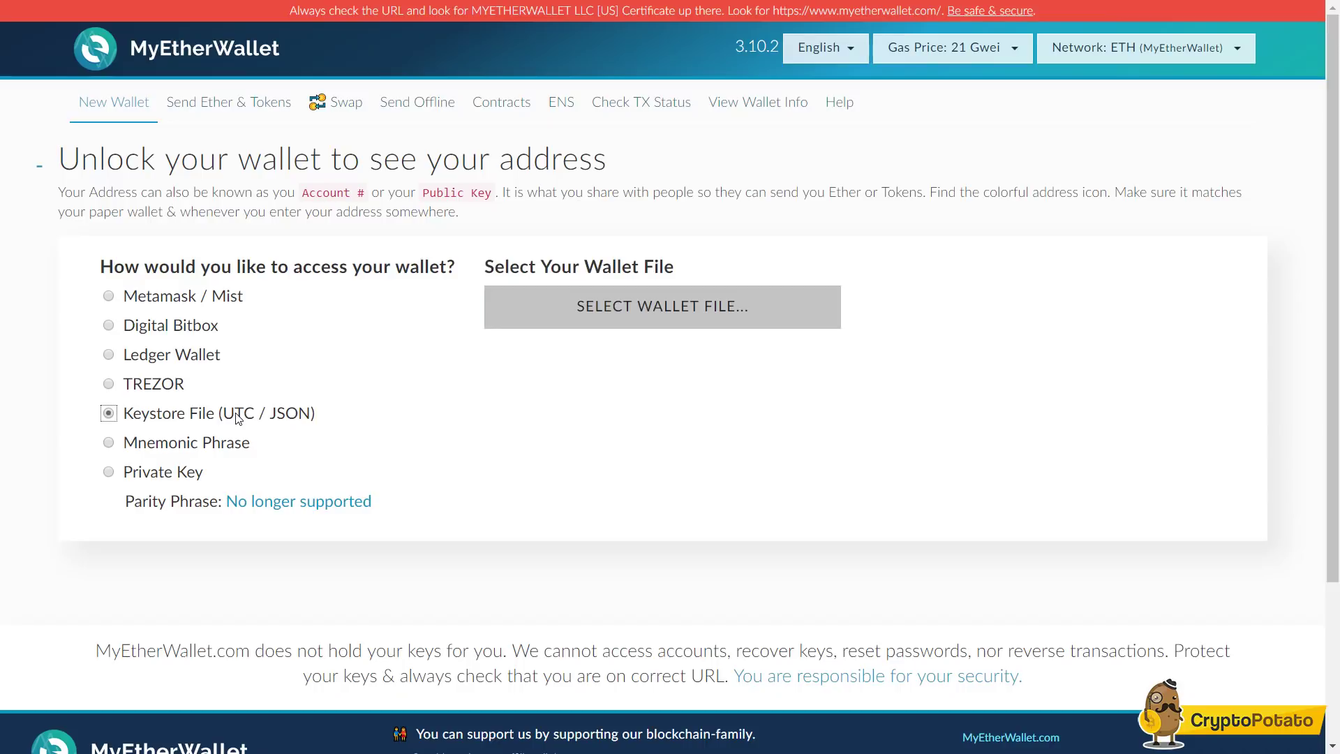
click(592, 313)
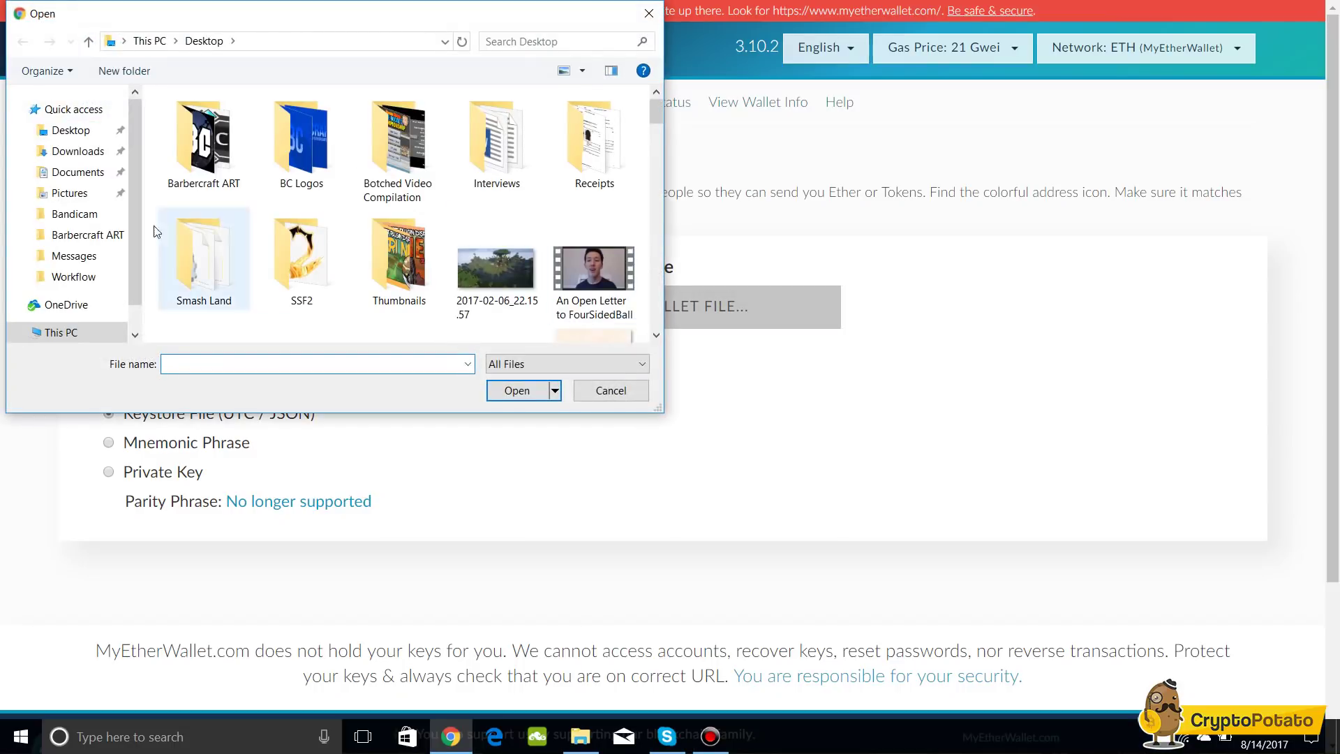
click(78, 151)
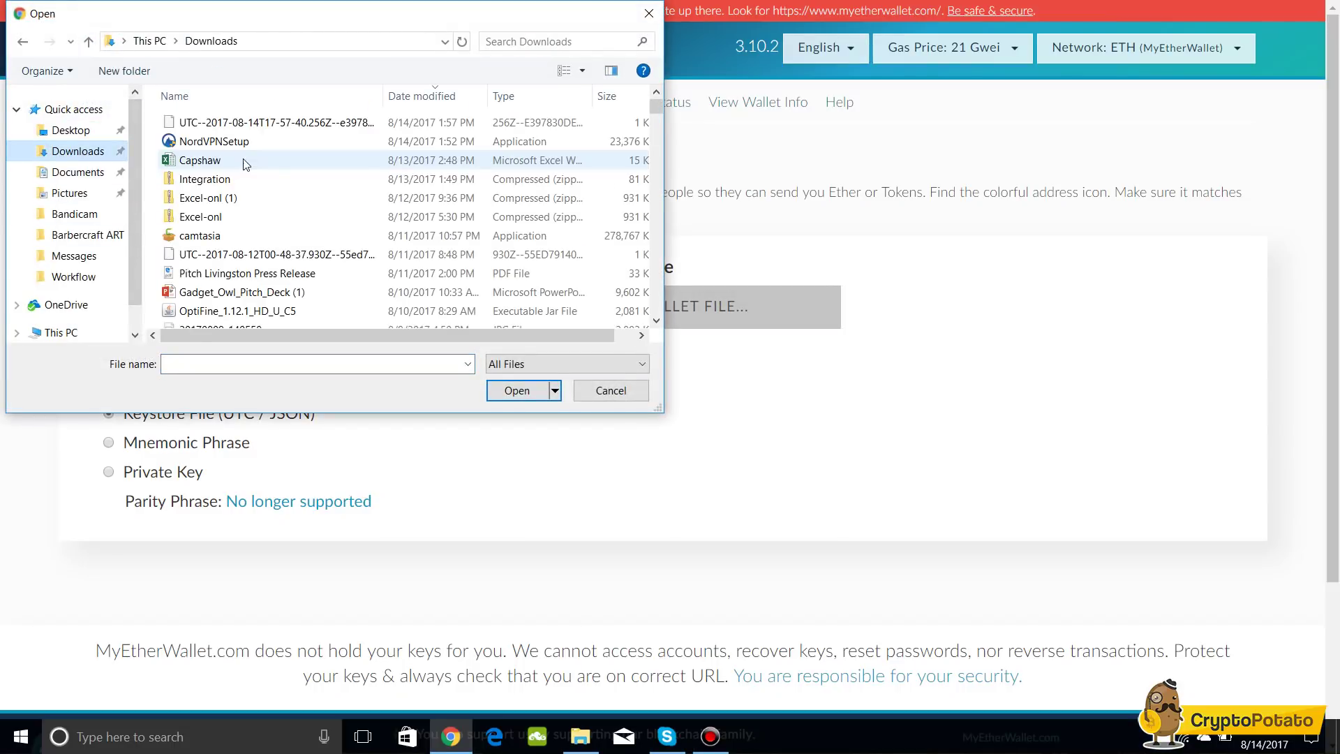
click(279, 124)
double_click(280, 125)
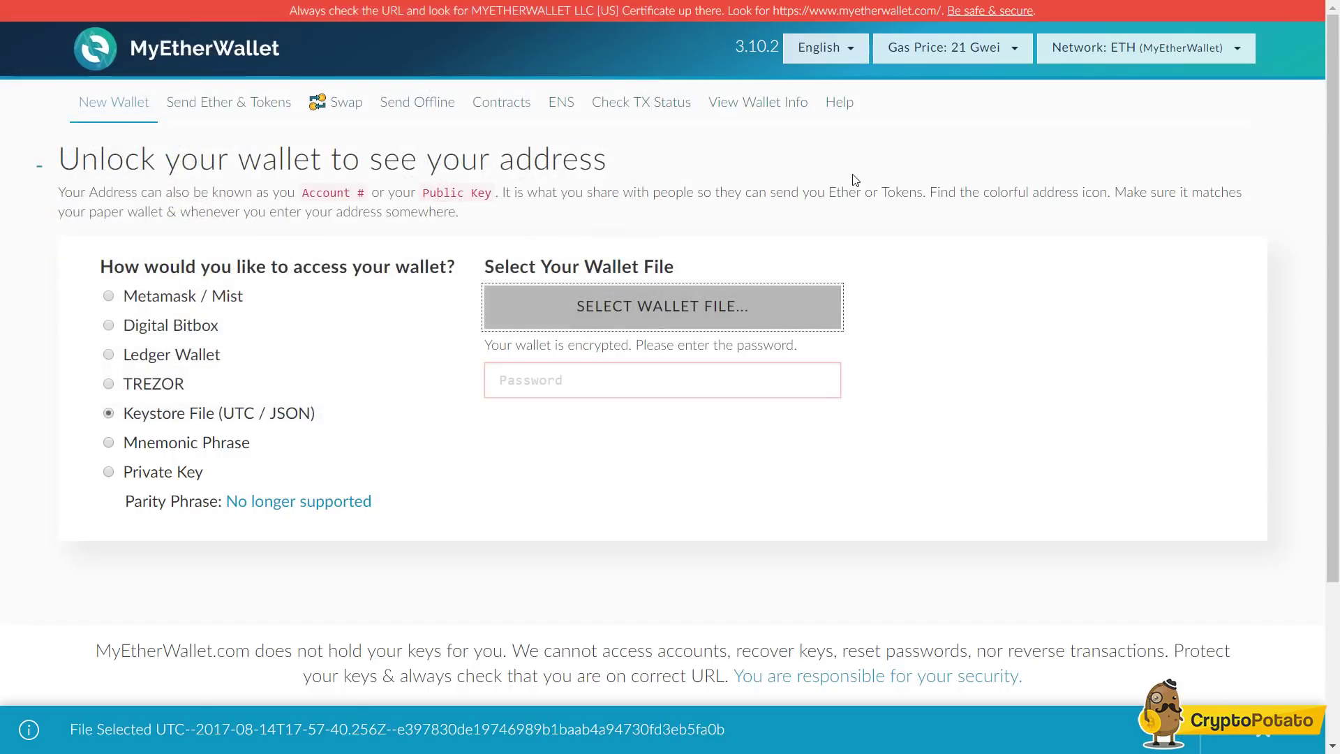
- Enter the wallet file's password and unlock the wallet
click(775, 373)
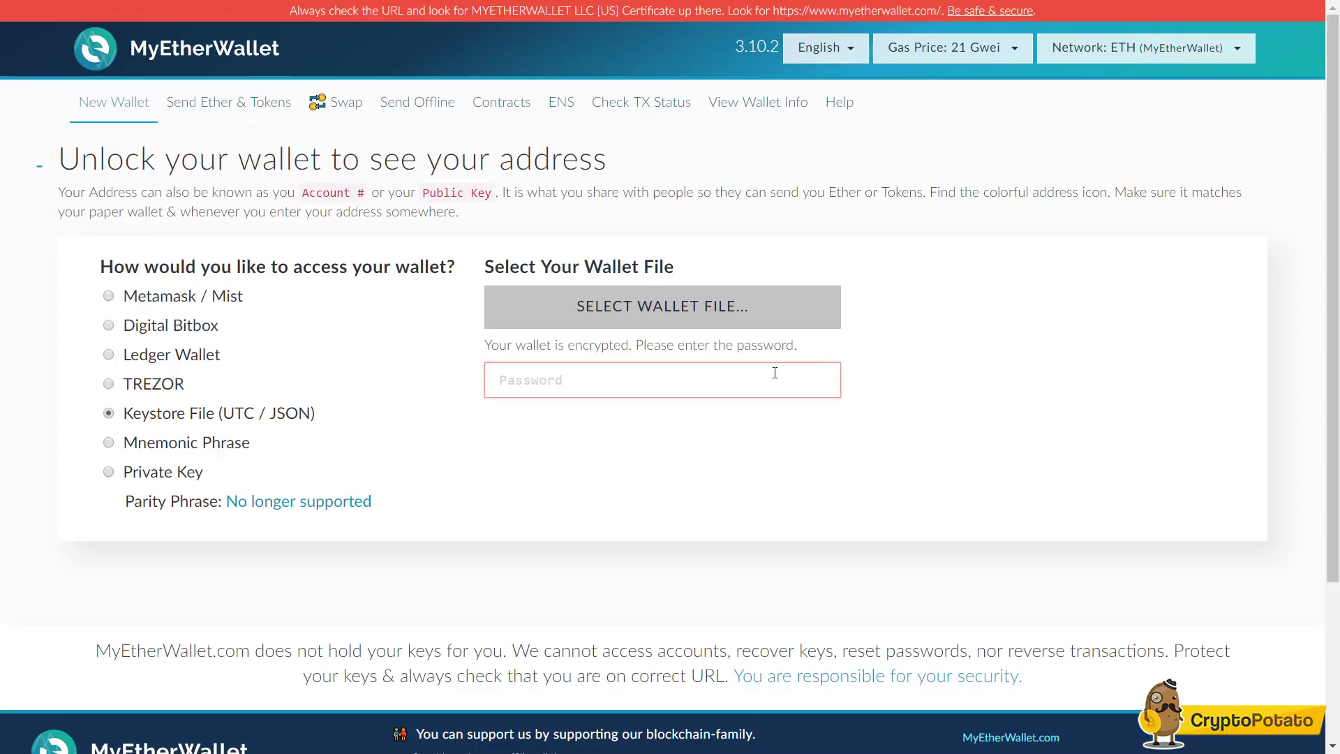
text(•••••••••••••••)
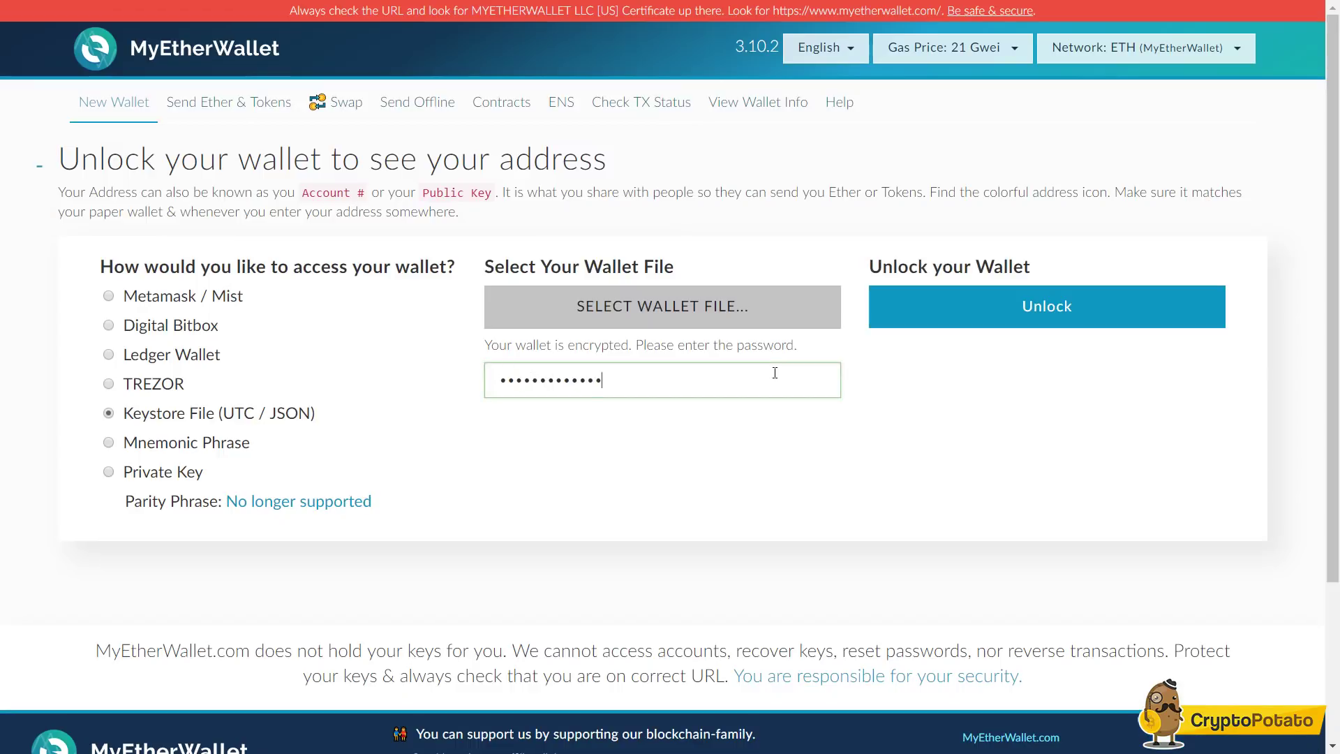
click(1066, 306)
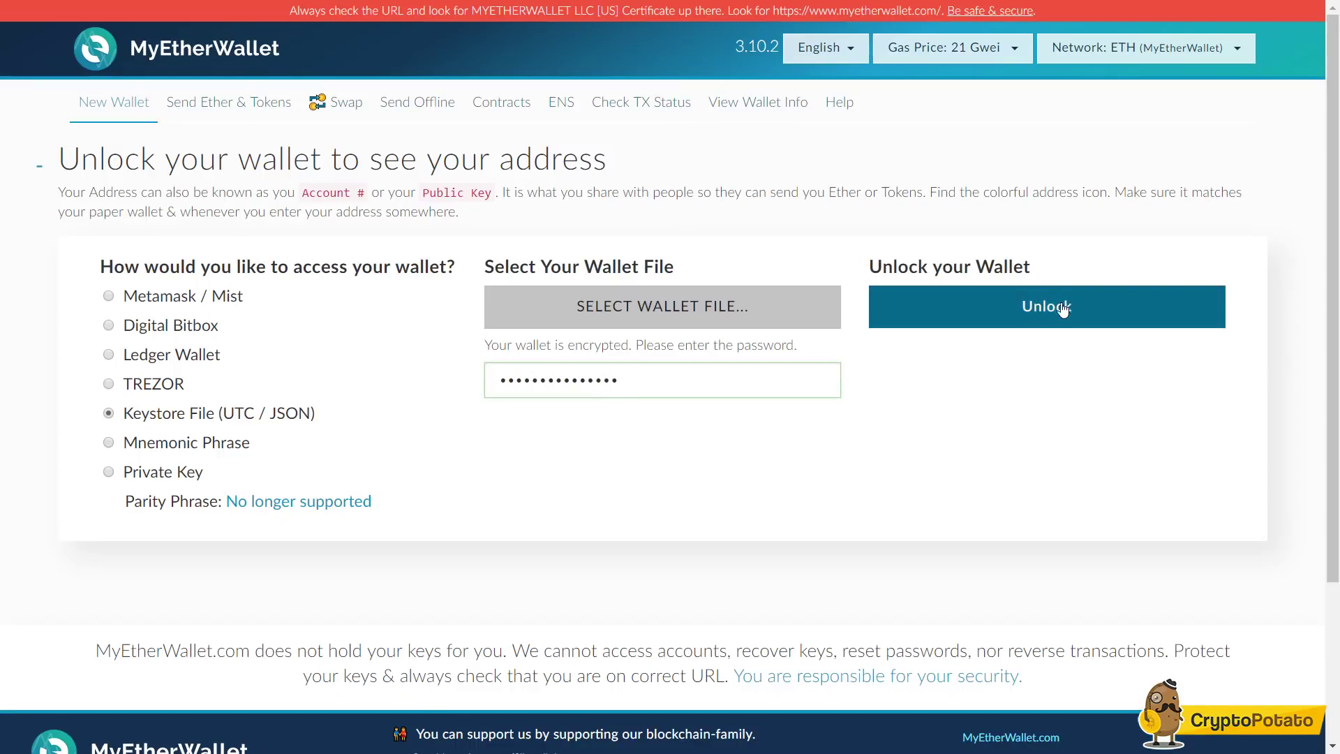
- Scroll through the unlocked wallet, highlighting its address in Your Address and Account Address
scroll(701, 410, down, 5)
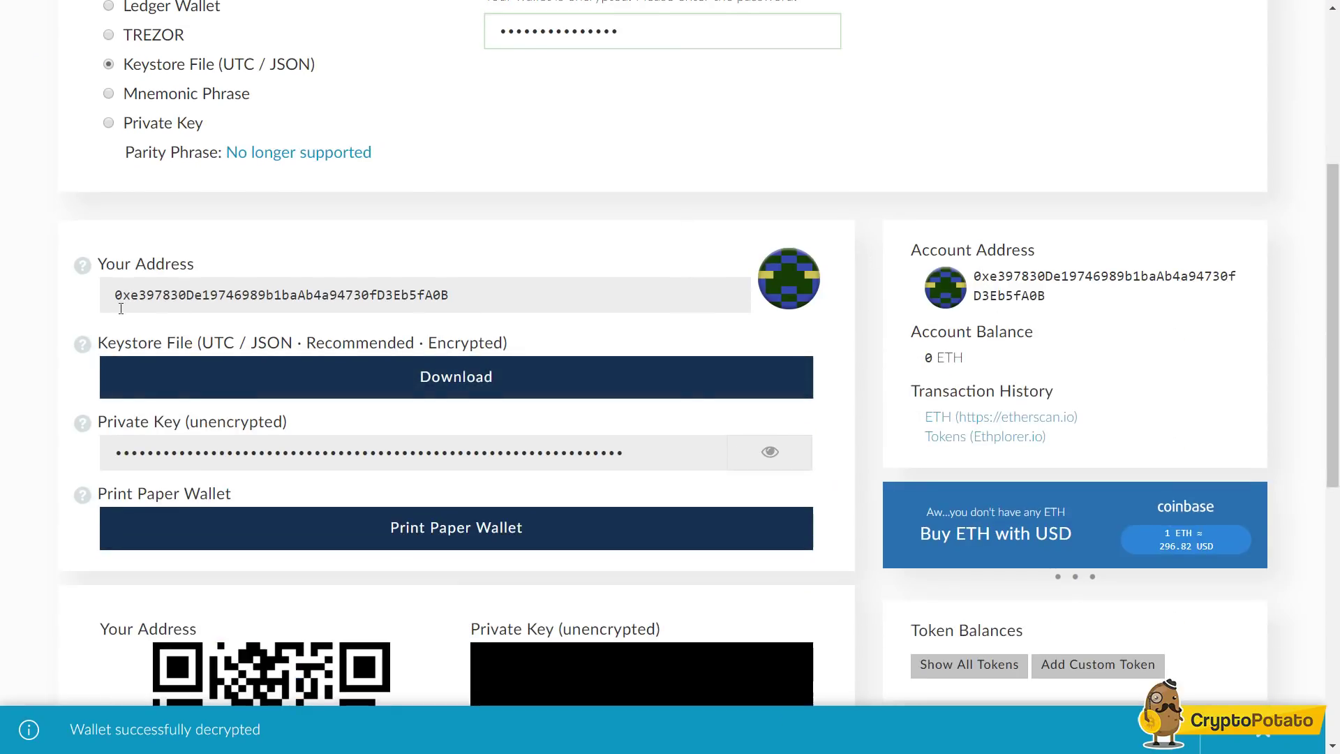
drag(131, 295, 526, 290)
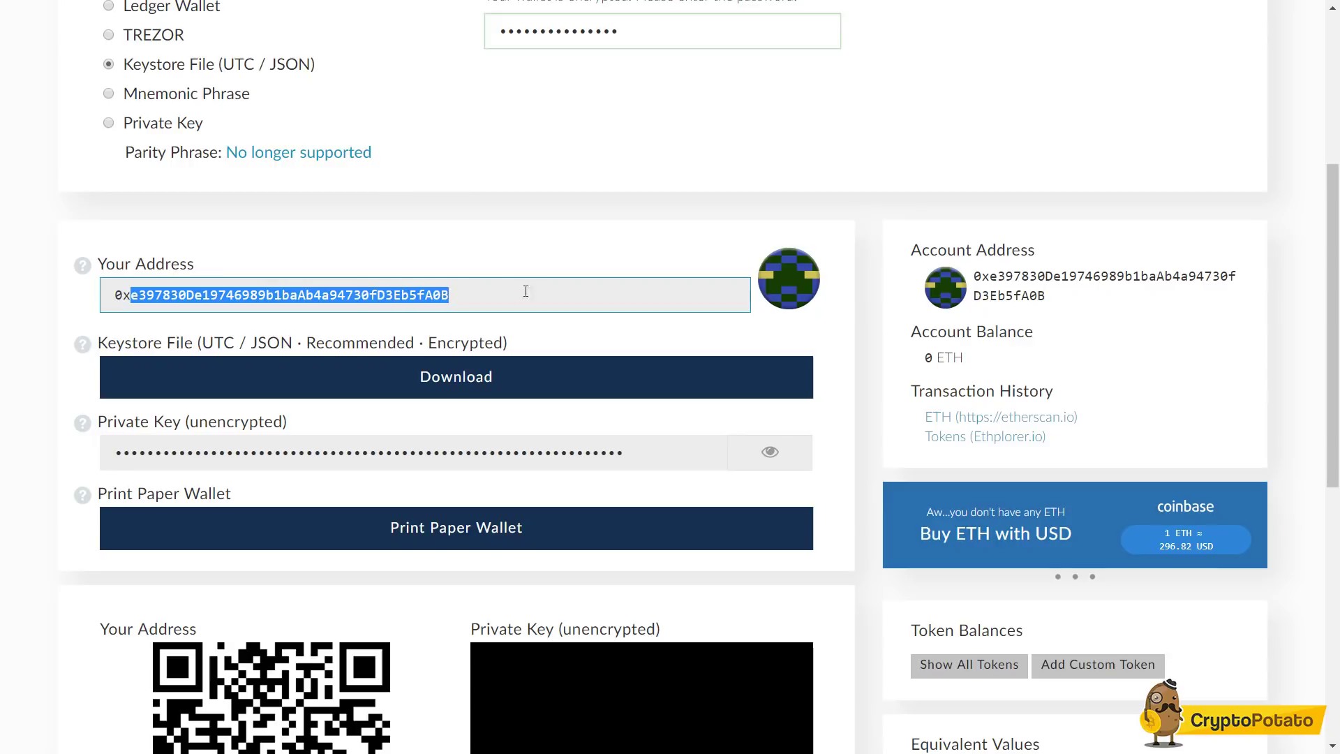
click(550, 284)
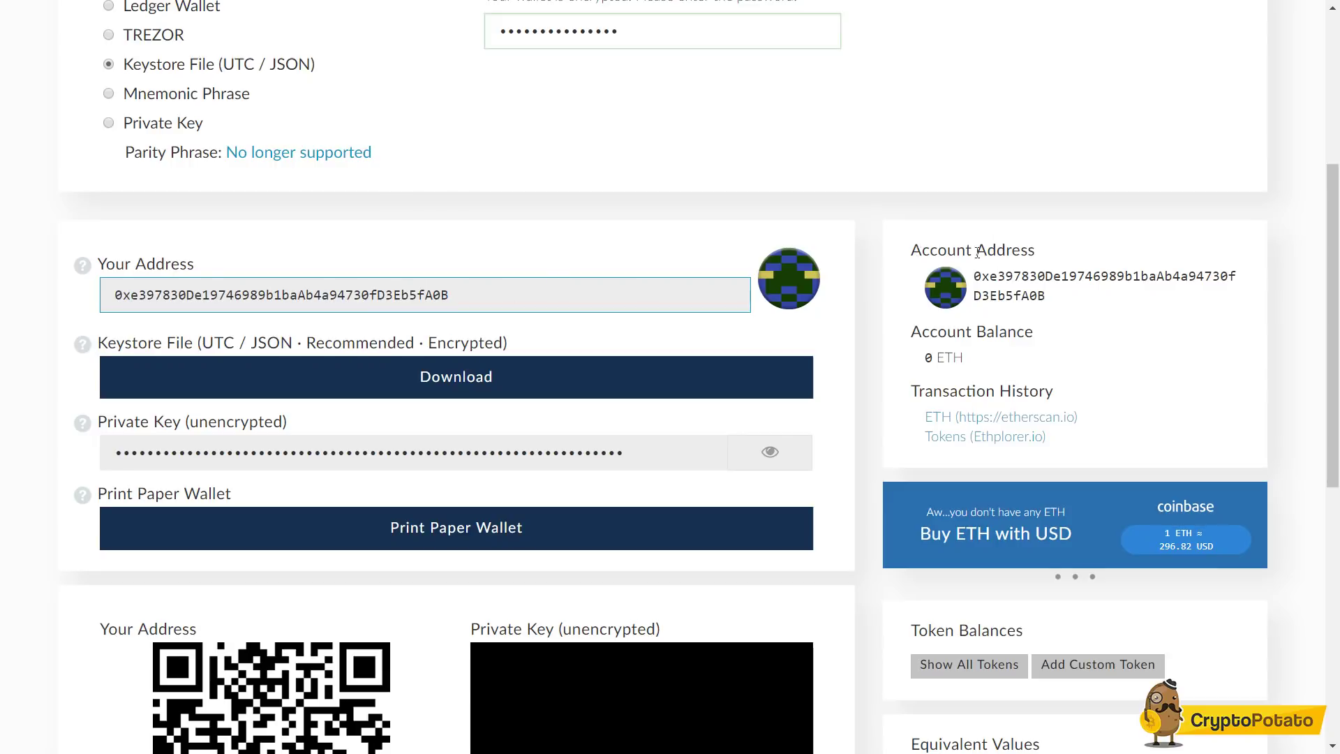
drag(977, 251, 1047, 296)
click(1008, 335)
scroll(1011, 263, down, 1)
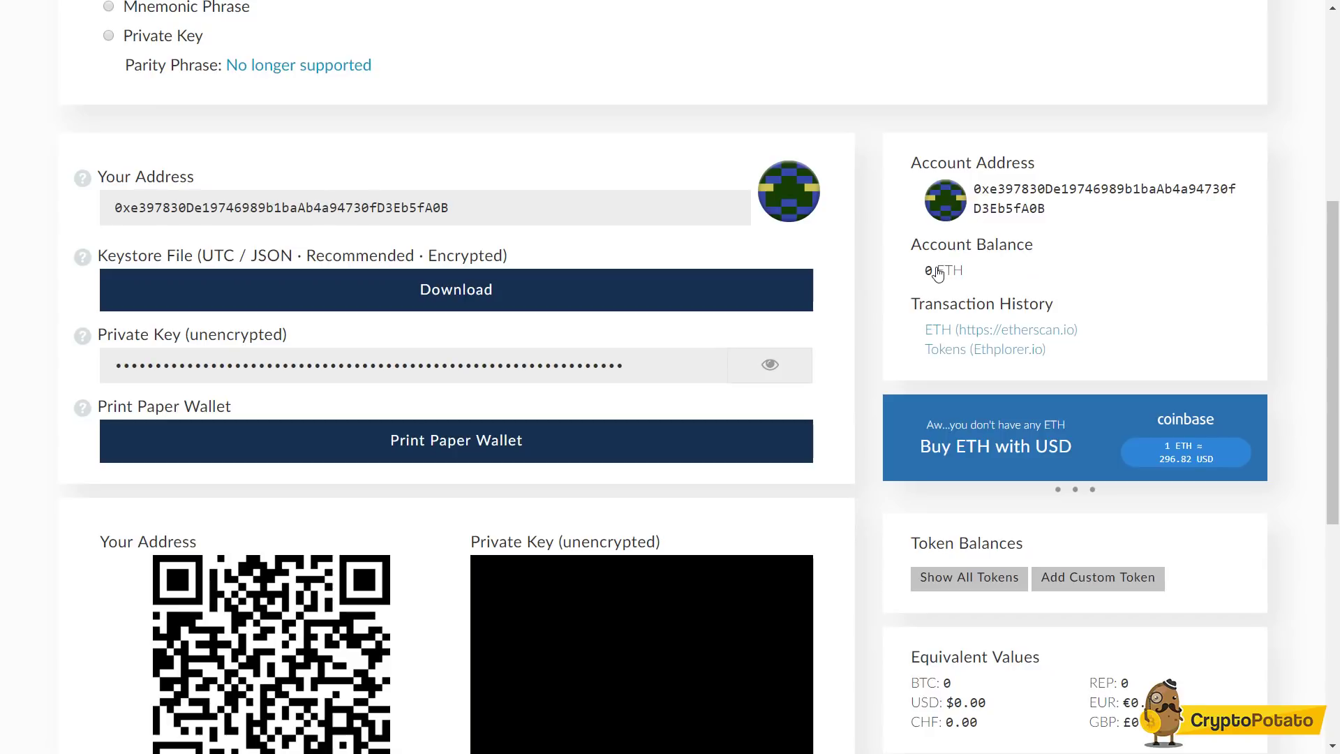
scroll(937, 273, down, 2)
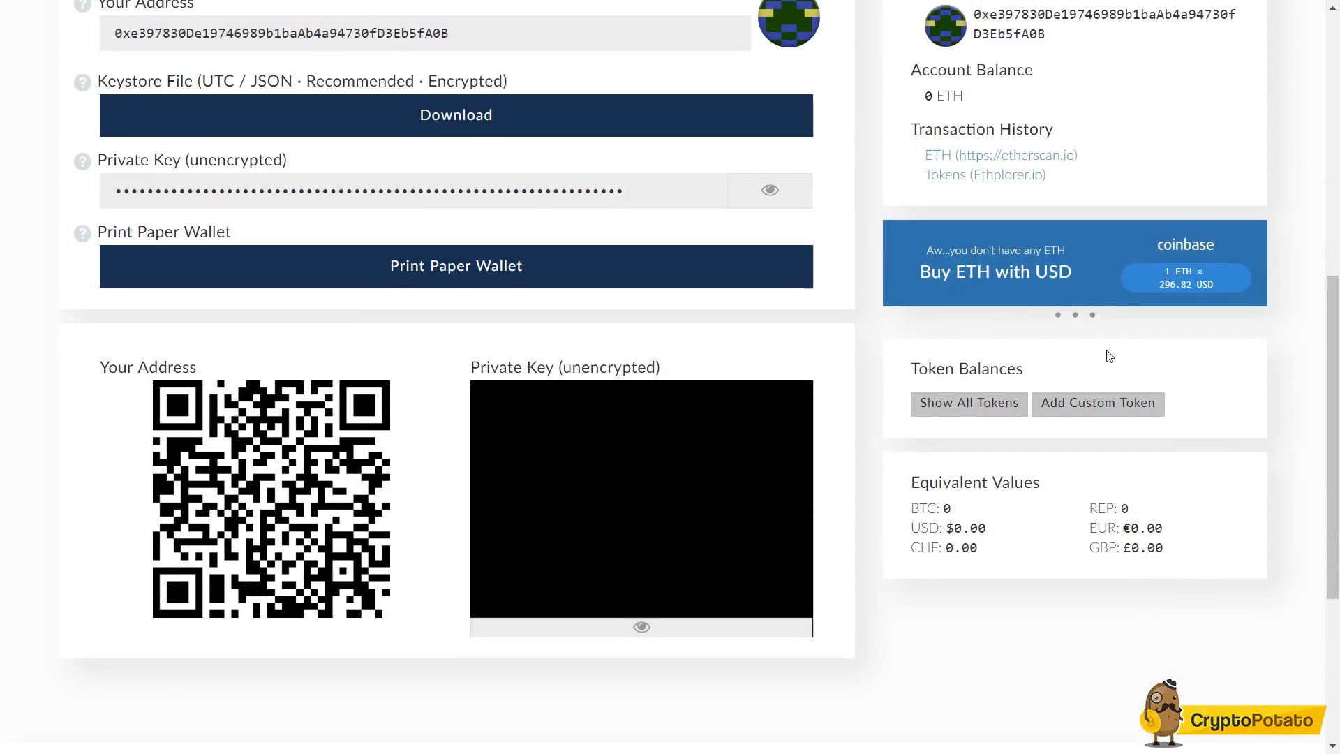
scroll(493, 374, up, 2)
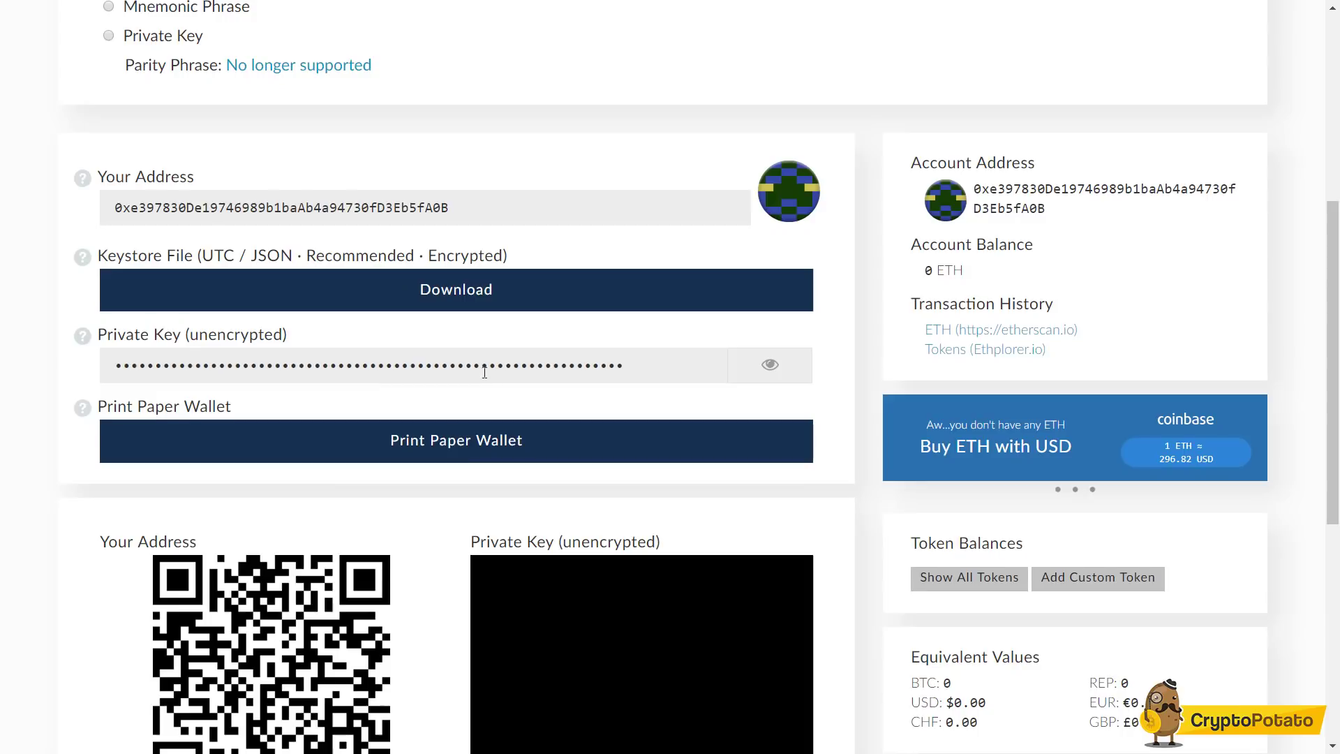
scroll(486, 372, down, 4)
- Reveal the unencrypted private key and its QR code
click(788, 109)
click(788, 109)
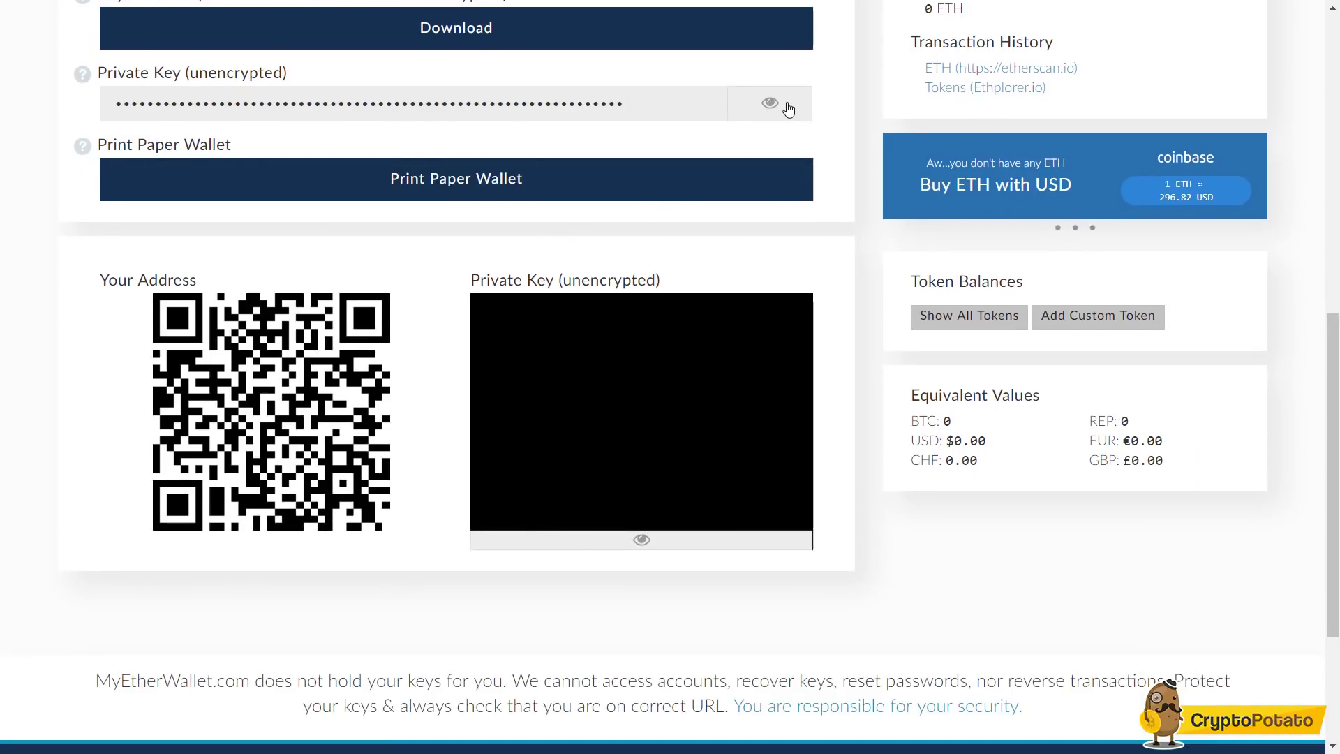
click(787, 109)
scroll(518, 450, down, 3)
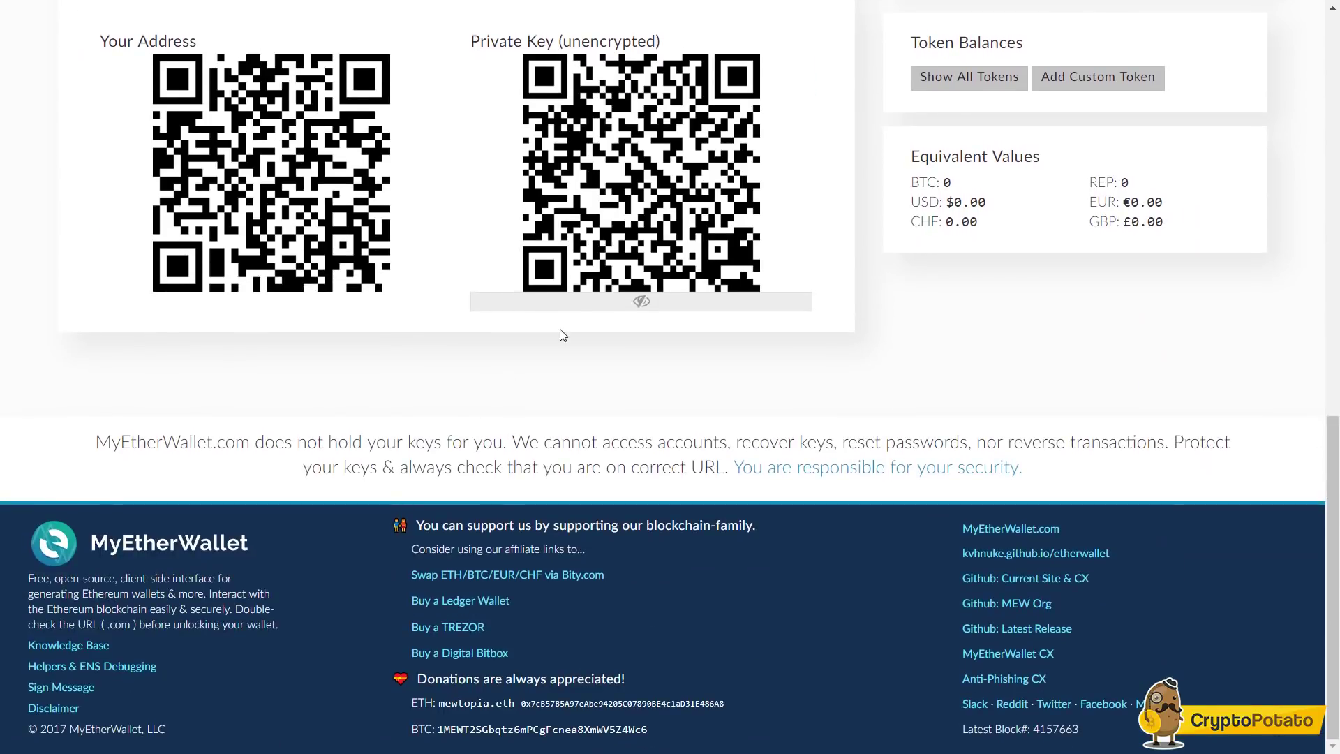
scroll(576, 413, up, 12)
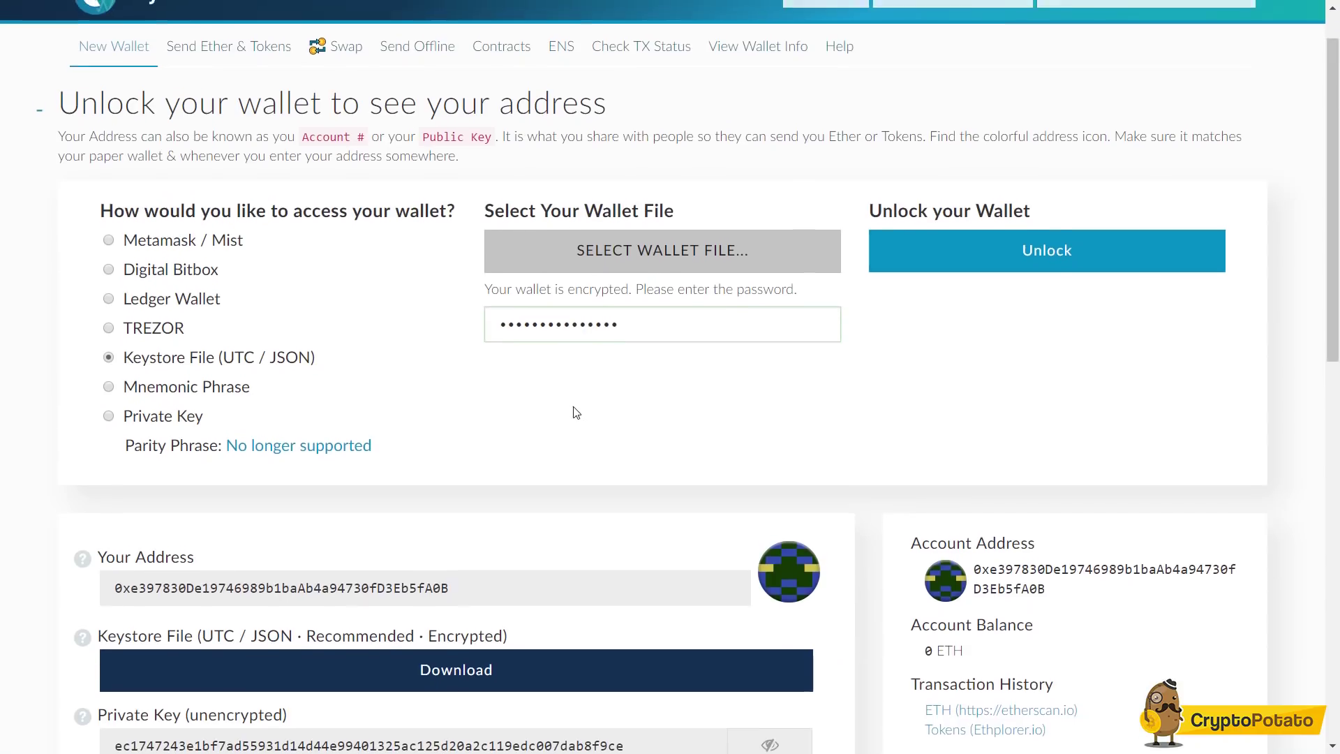
scroll(576, 413, up, 1)
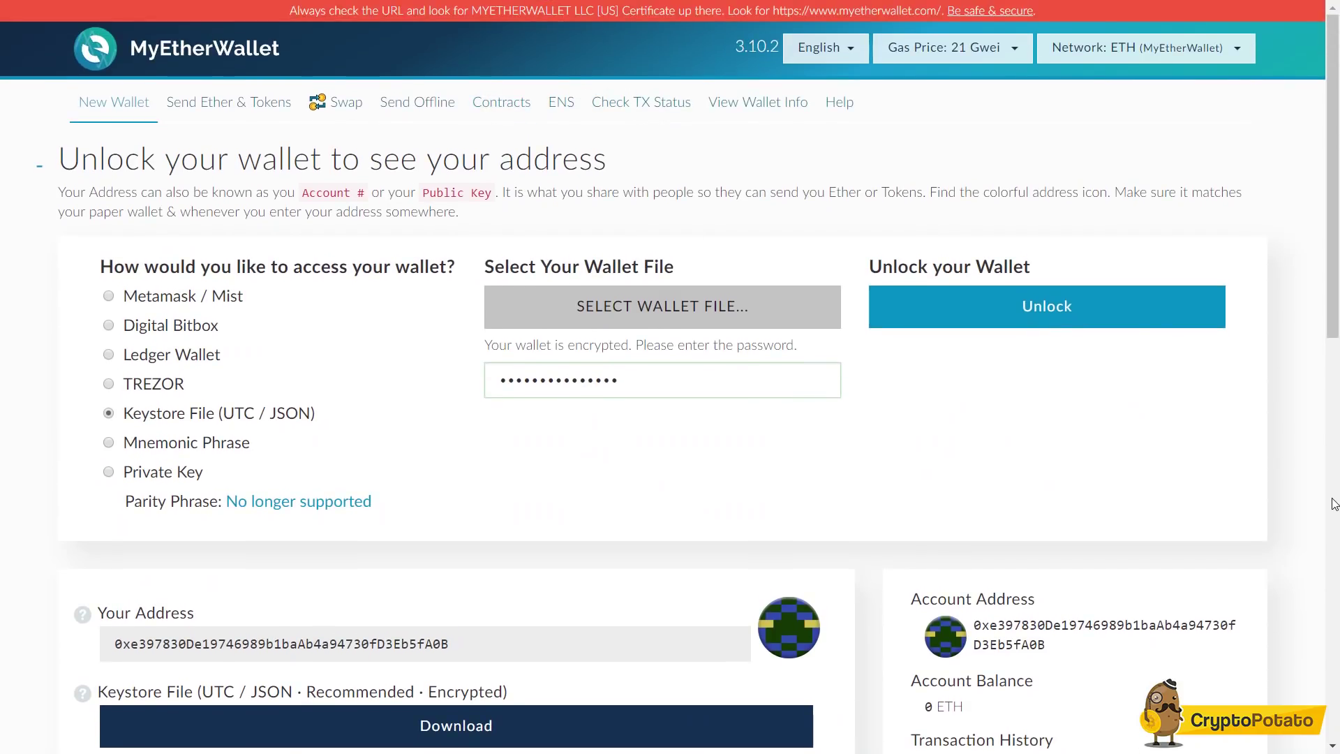
scroll(1334, 504, down, 3)
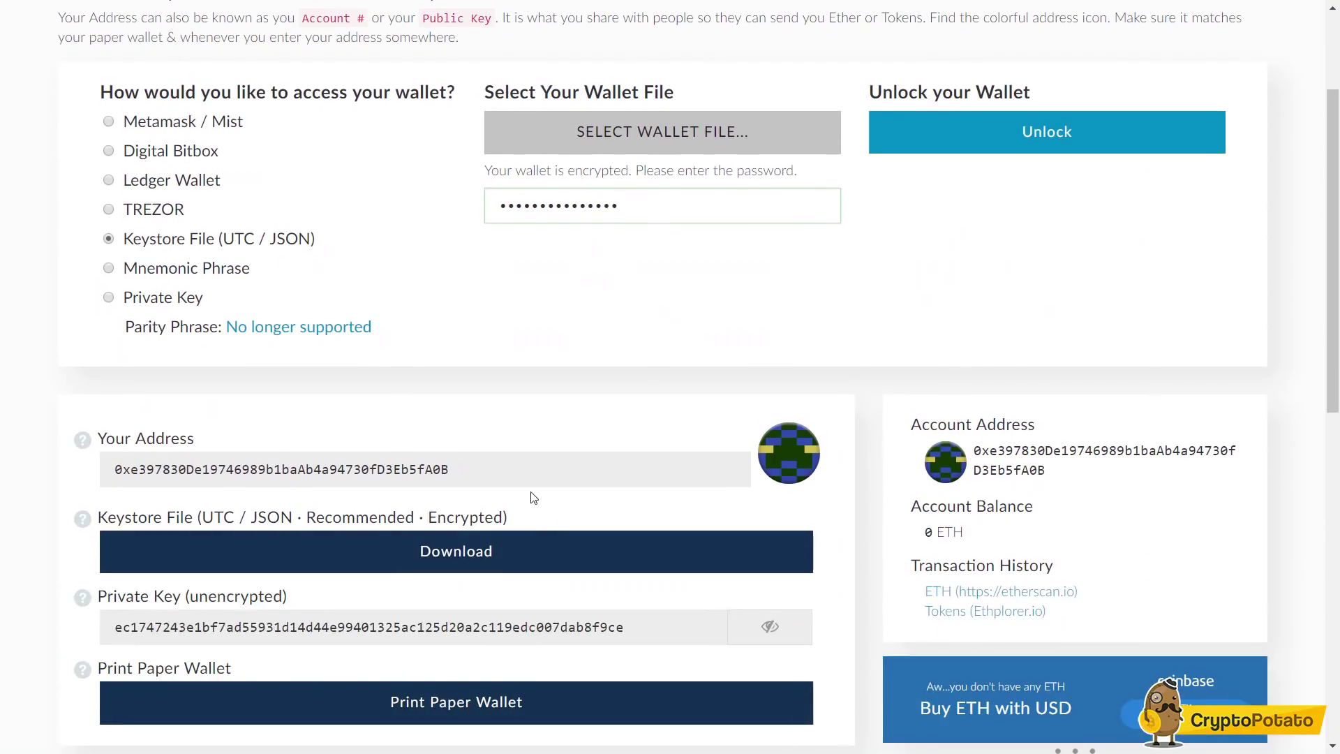
- Select and deselect the full wallet address, then return to the top
drag(454, 470, 98, 473)
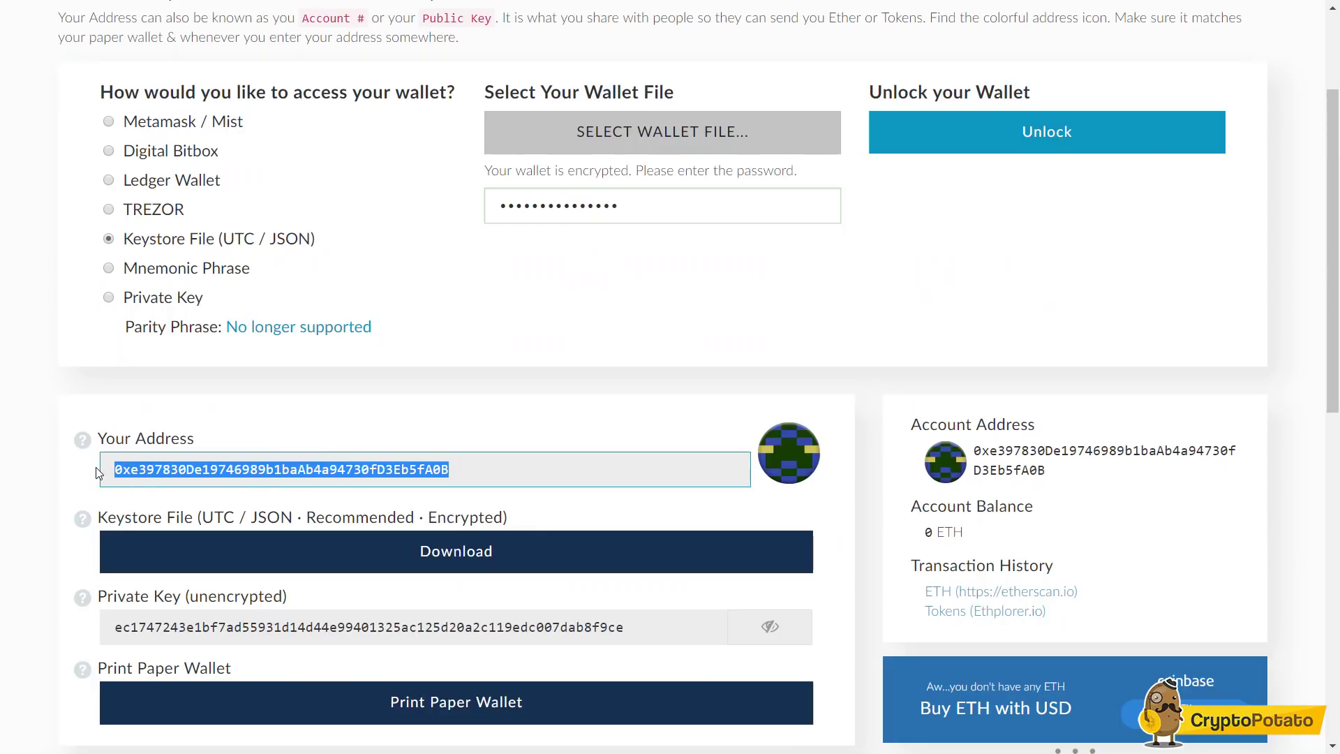
click(97, 472)
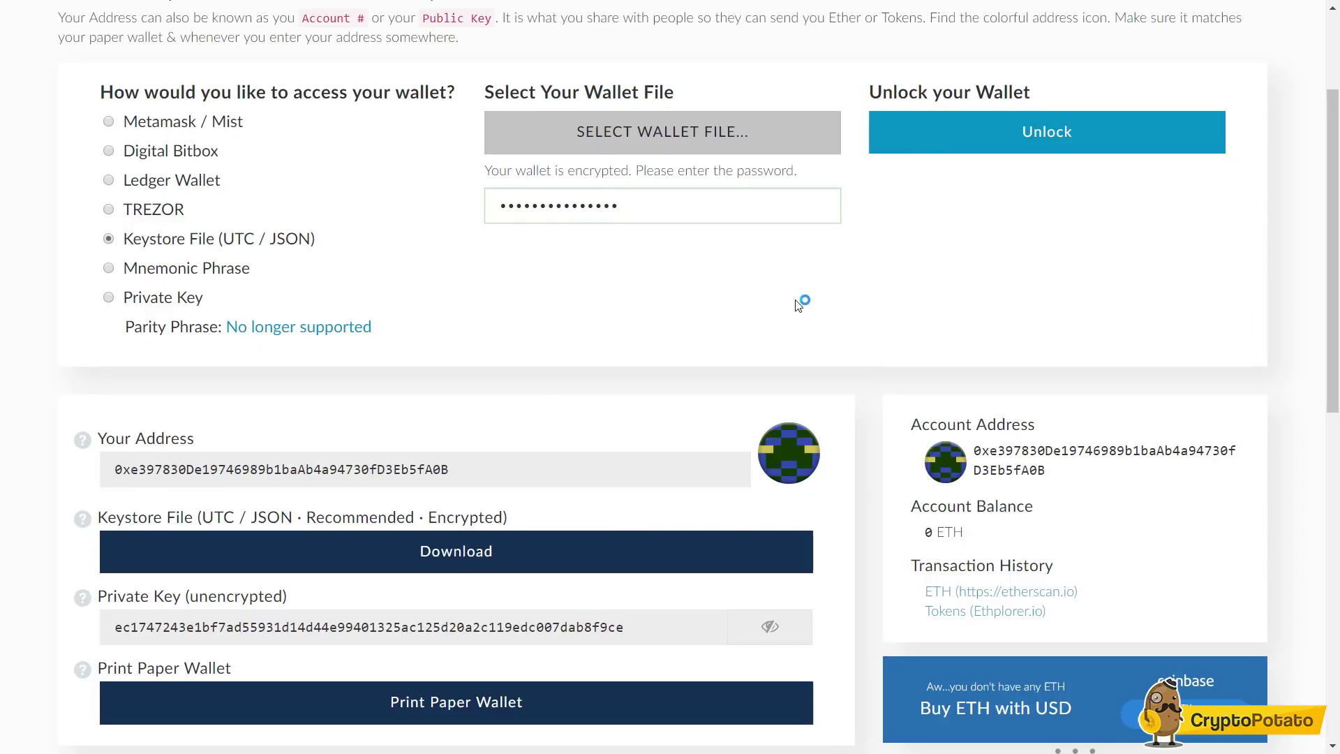
scroll(800, 299, up, 3)
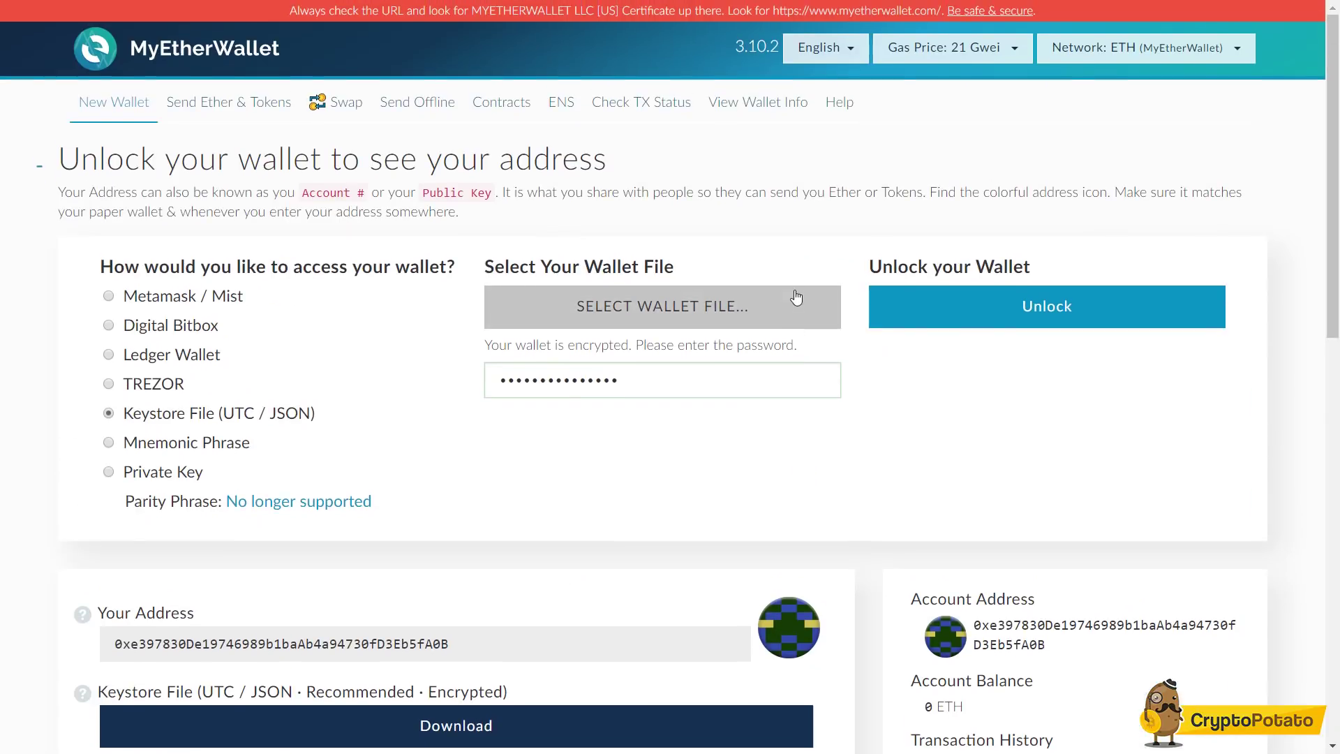
- On Send Ether & Tokens, unlock the wallet with its UTC keystore file and password
click(283, 112)
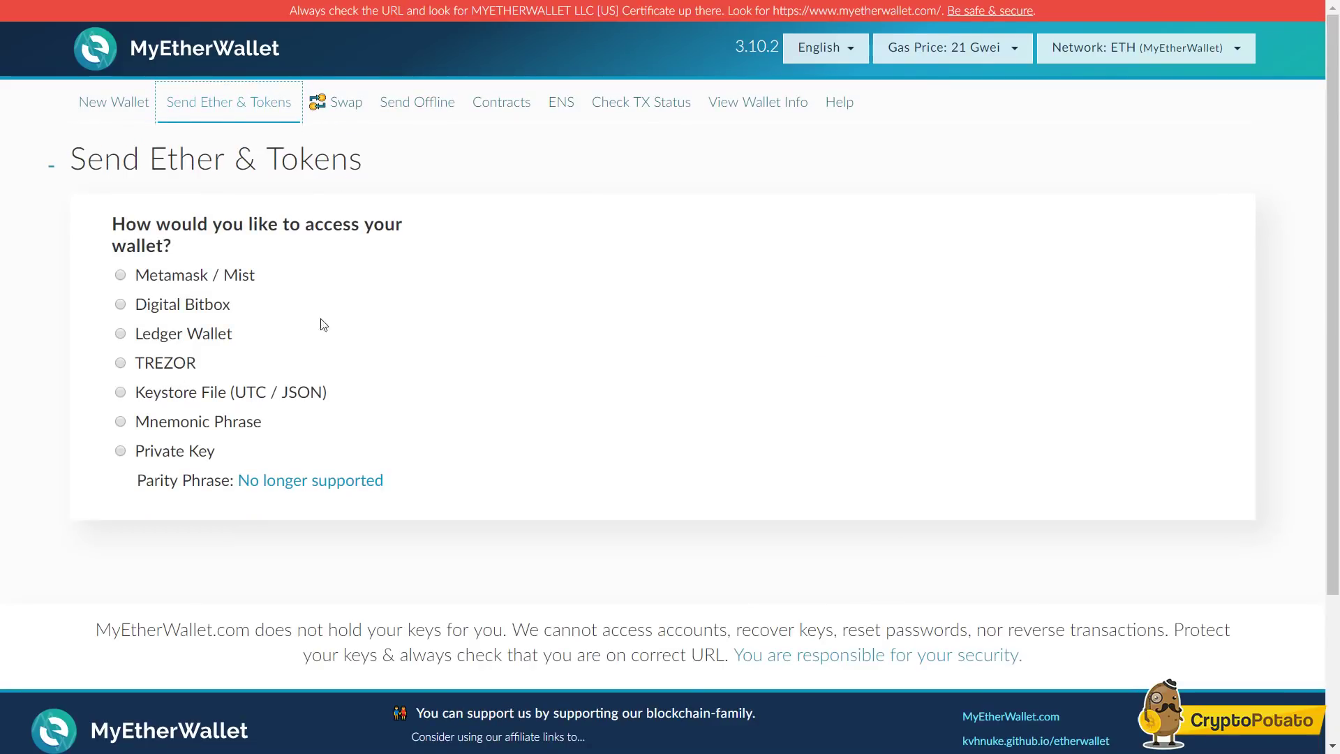
click(169, 393)
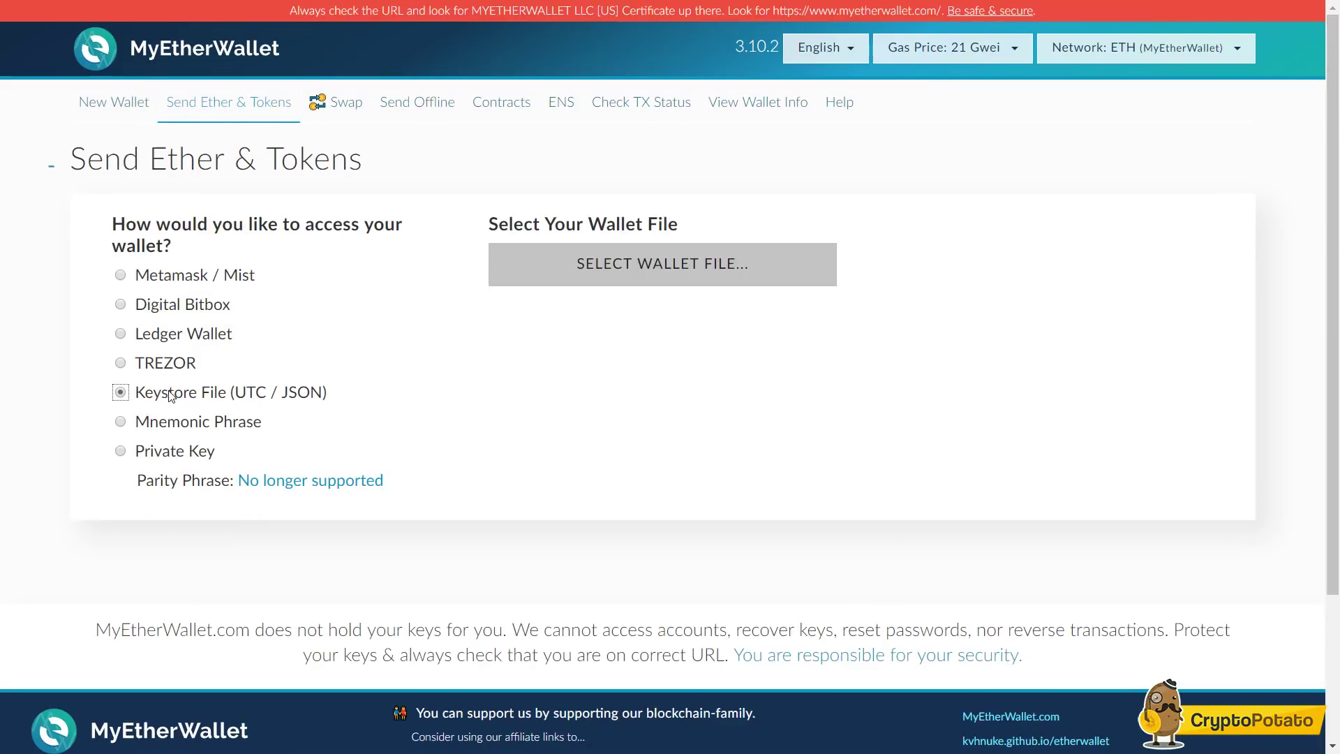
click(677, 253)
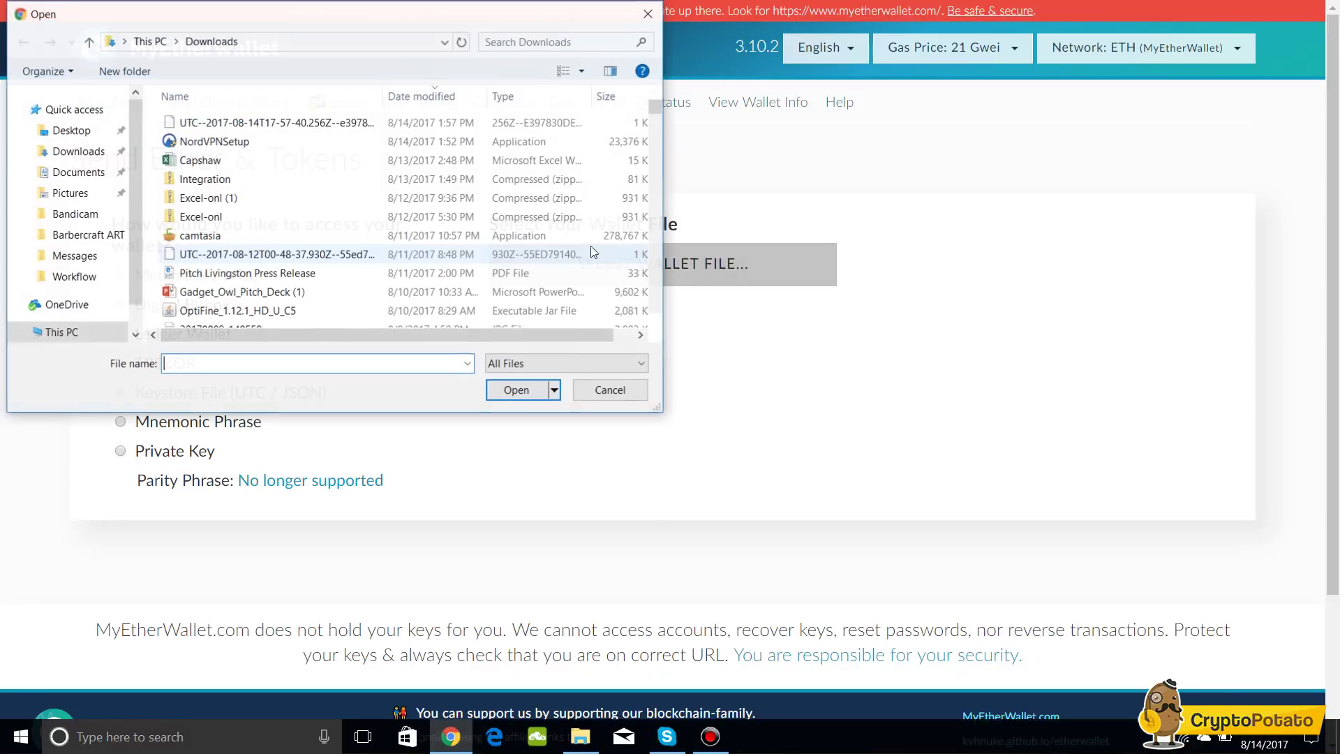
click(305, 124)
double_click(305, 129)
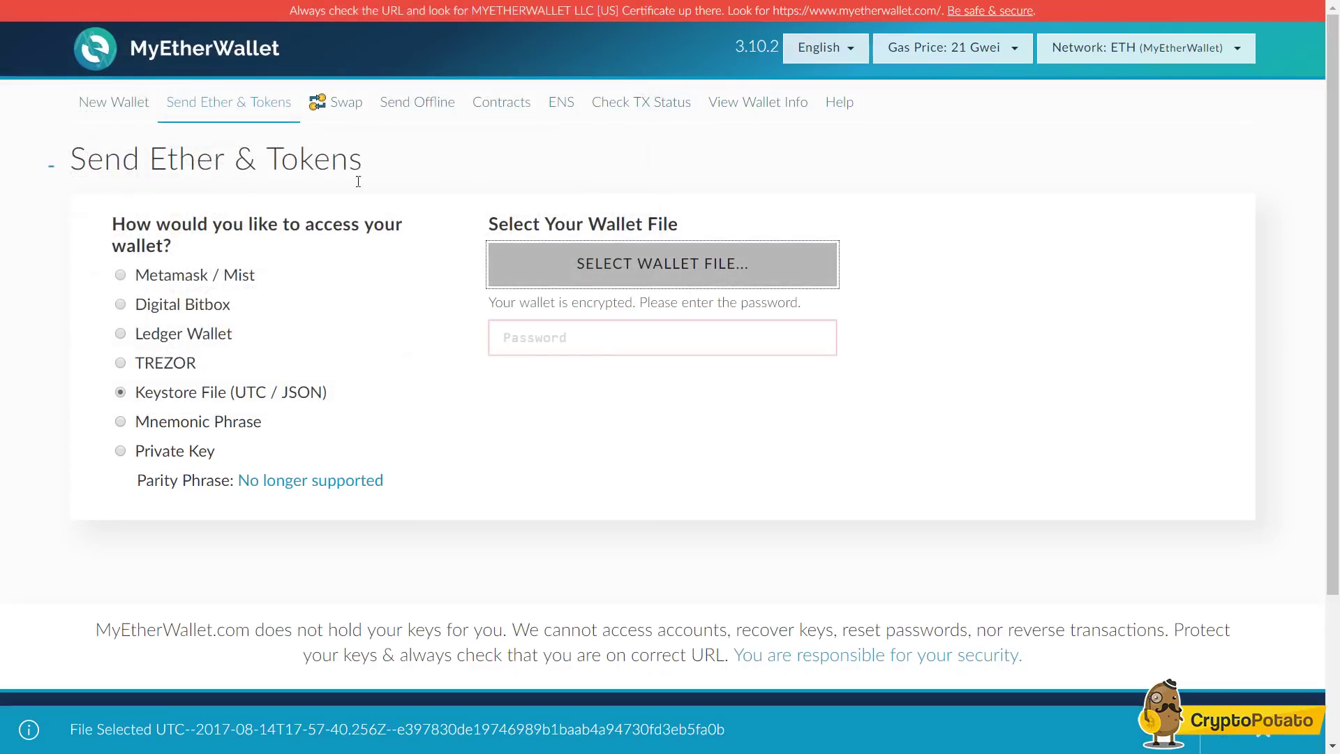
click(599, 354)
text(••••••••)
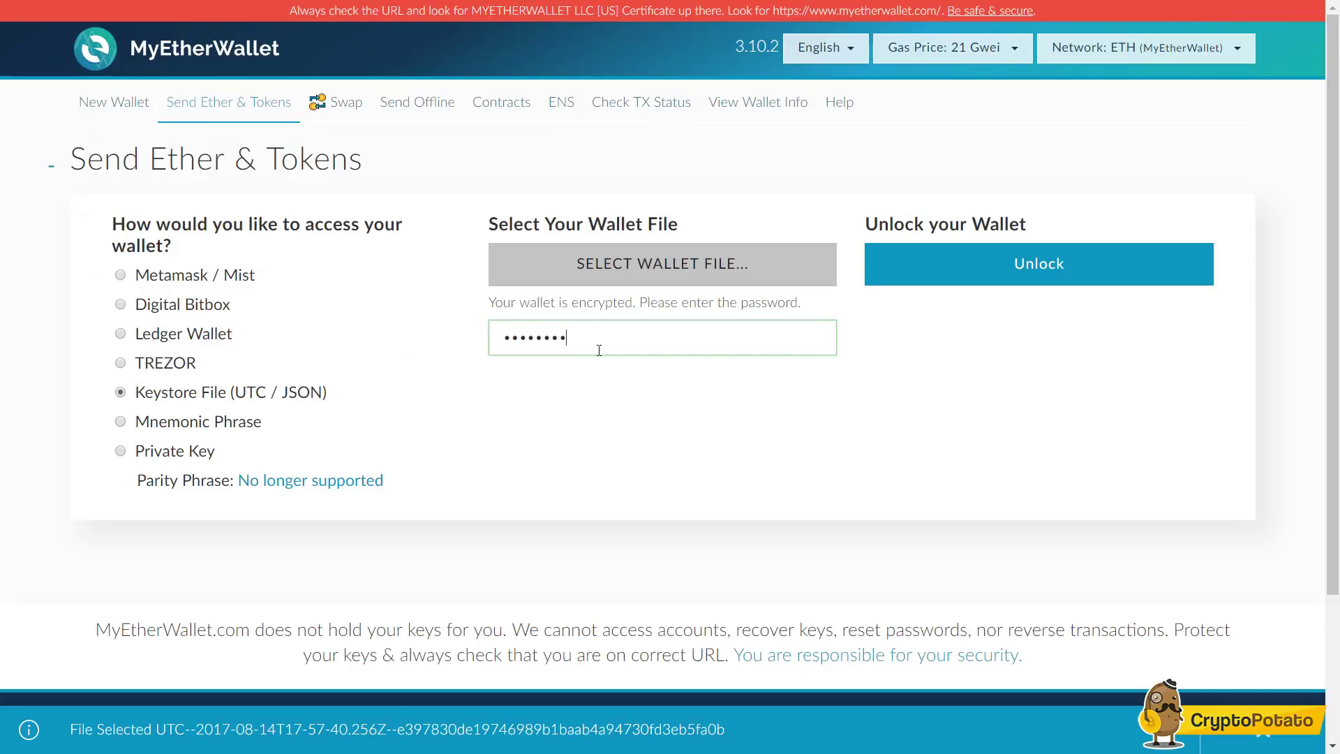
text(••••••)
click(990, 278)
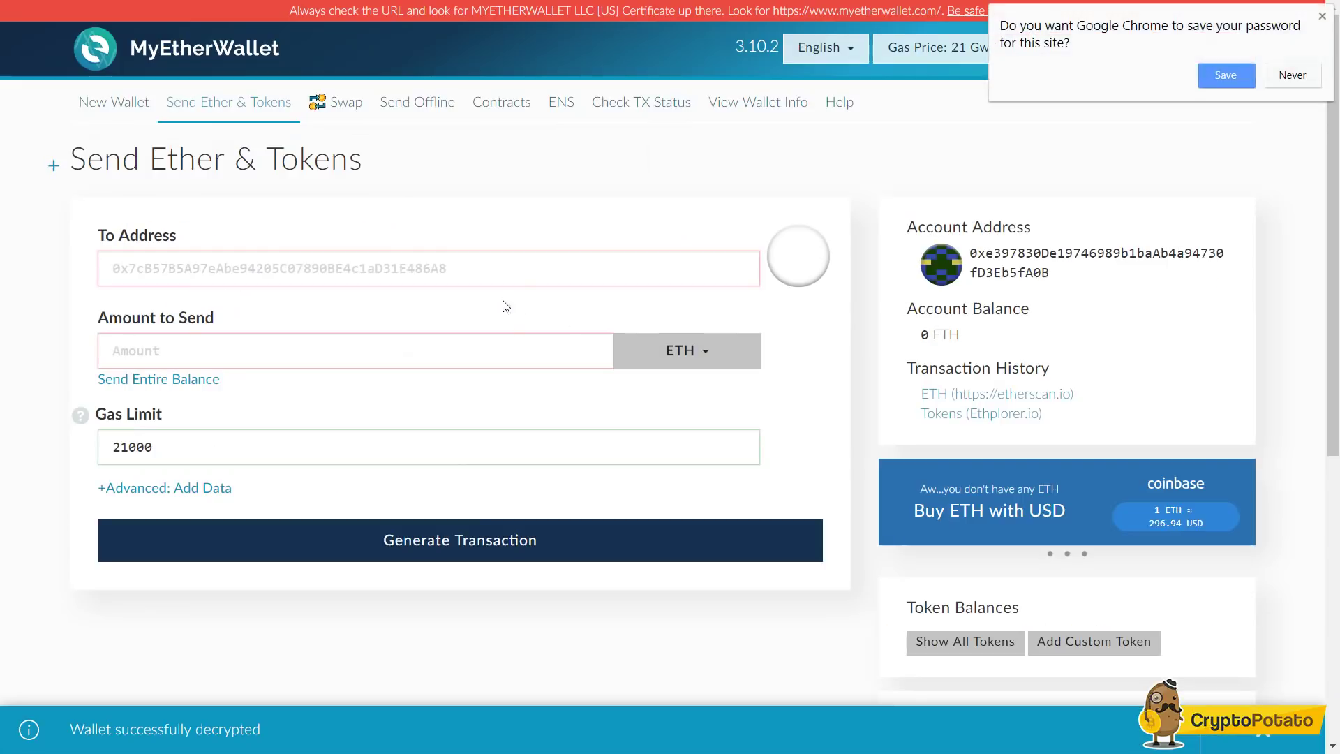
click(460, 273)
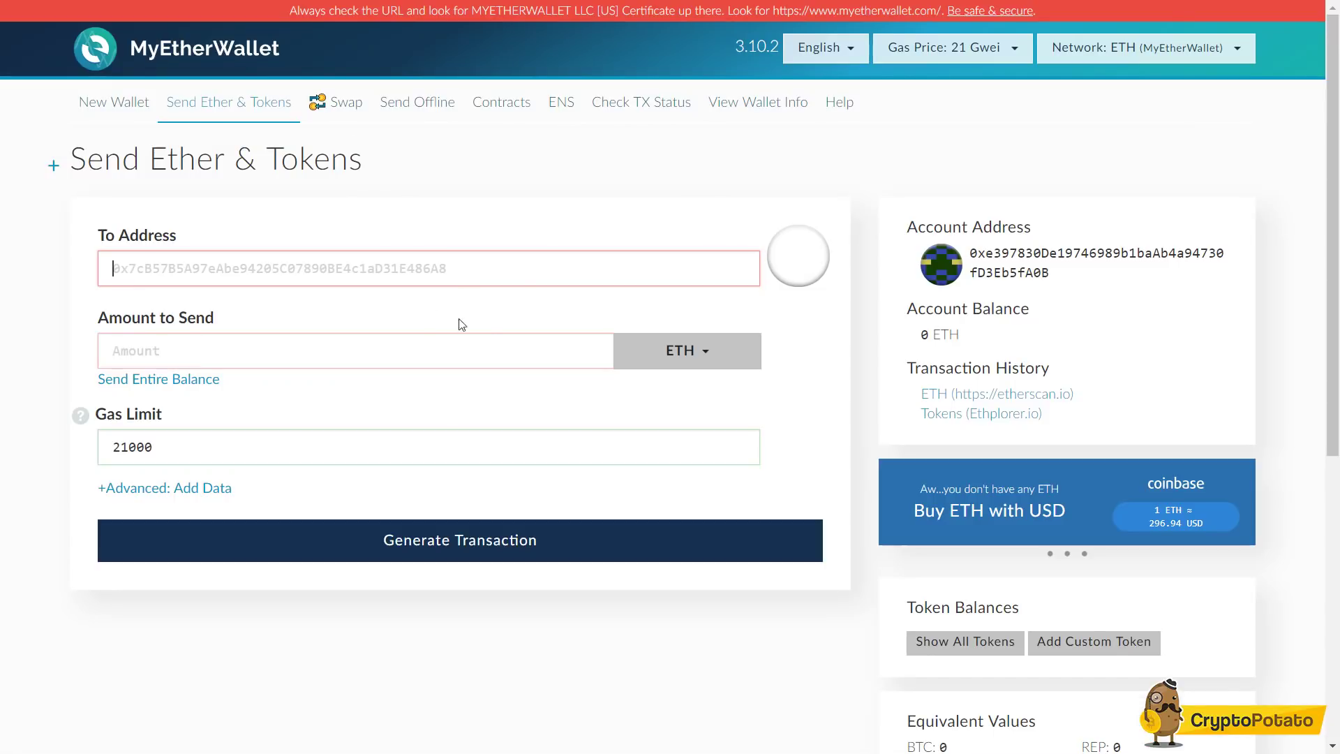
- Inspect the send form's amount field, currency choices, and 21000 gas limit
click(490, 340)
click(741, 357)
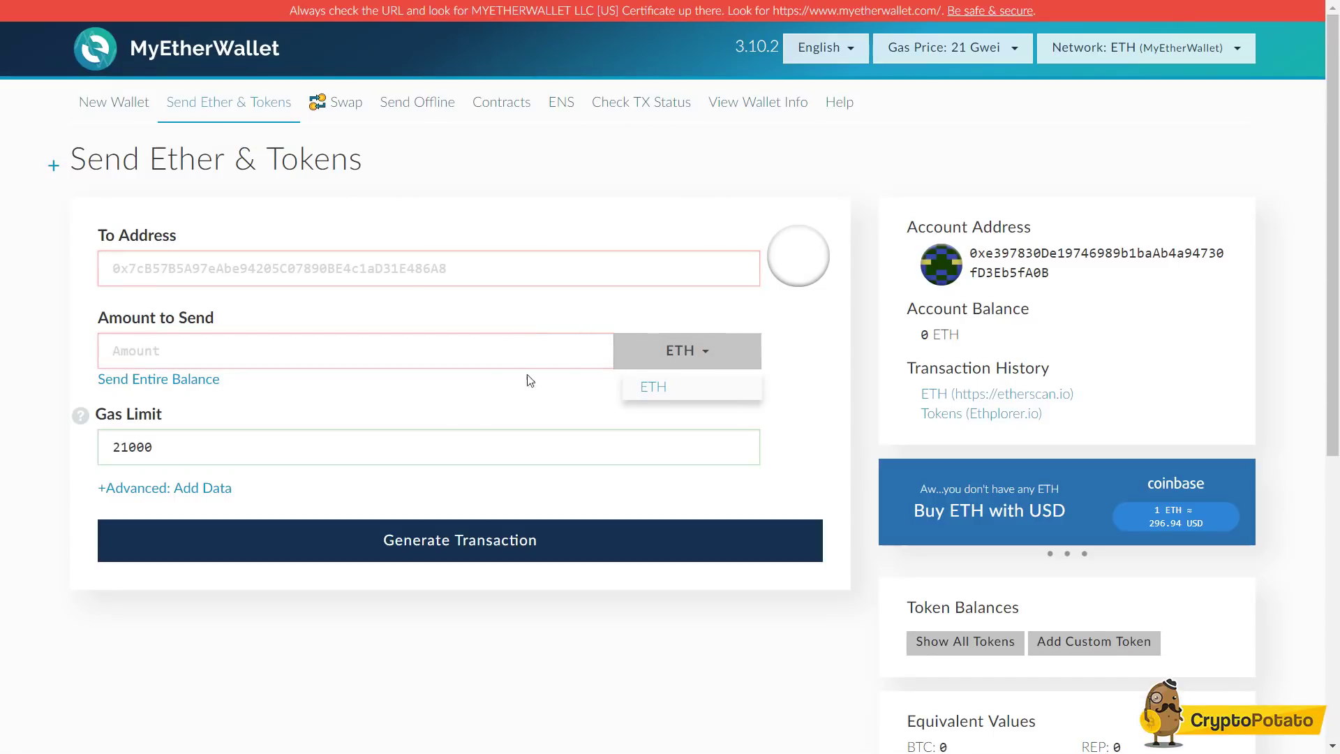
click(472, 356)
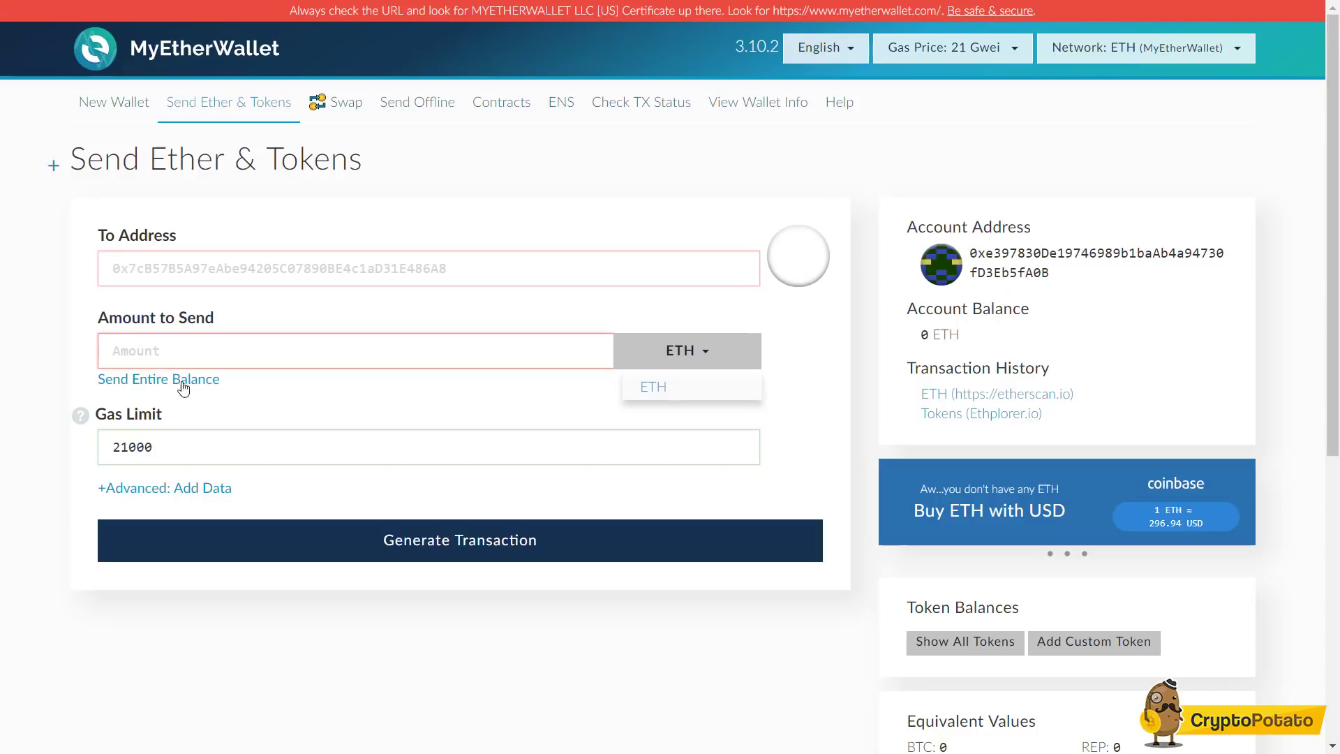
scroll(199, 416, down, 1)
scroll(199, 416, down, 2)
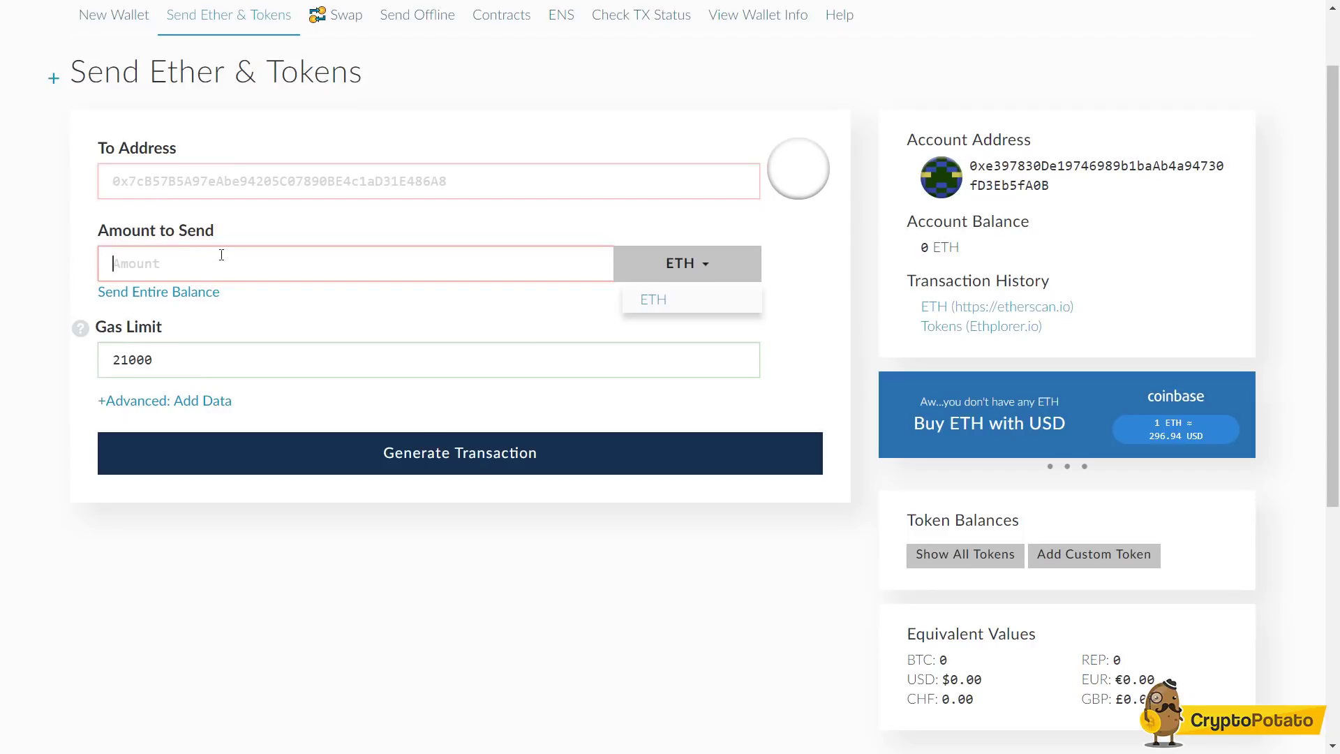
scroll(224, 240, down, 4)
scroll(224, 240, up, 5)
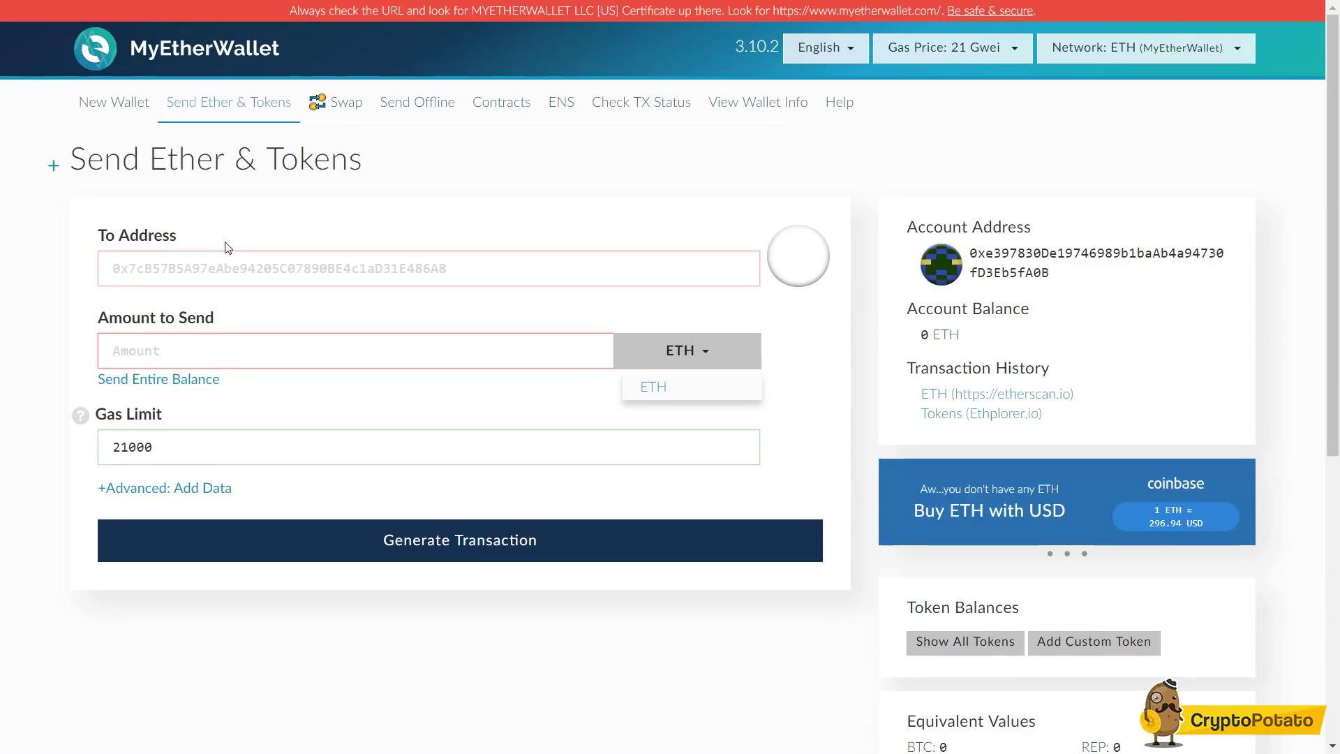
- On the Swap page, change the source currency from ETH to BTC and enter 4
click(363, 106)
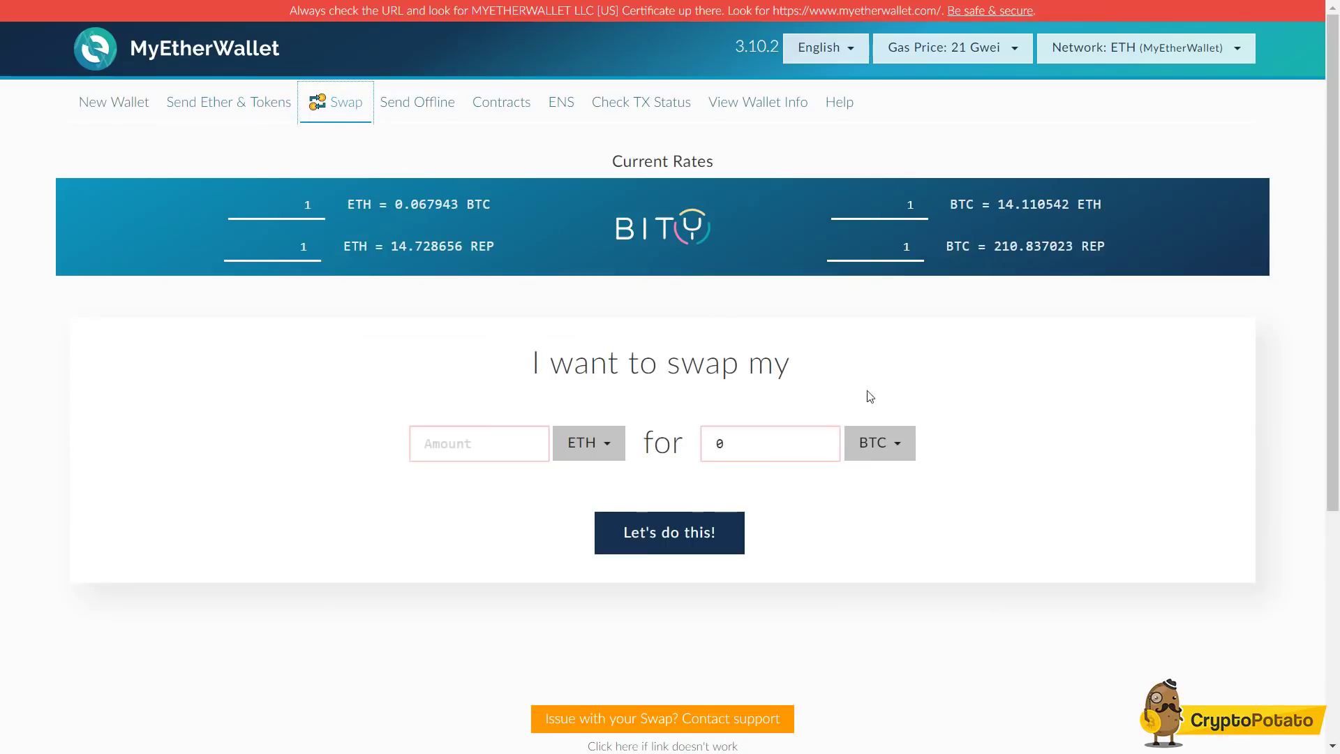
click(522, 444)
click(585, 454)
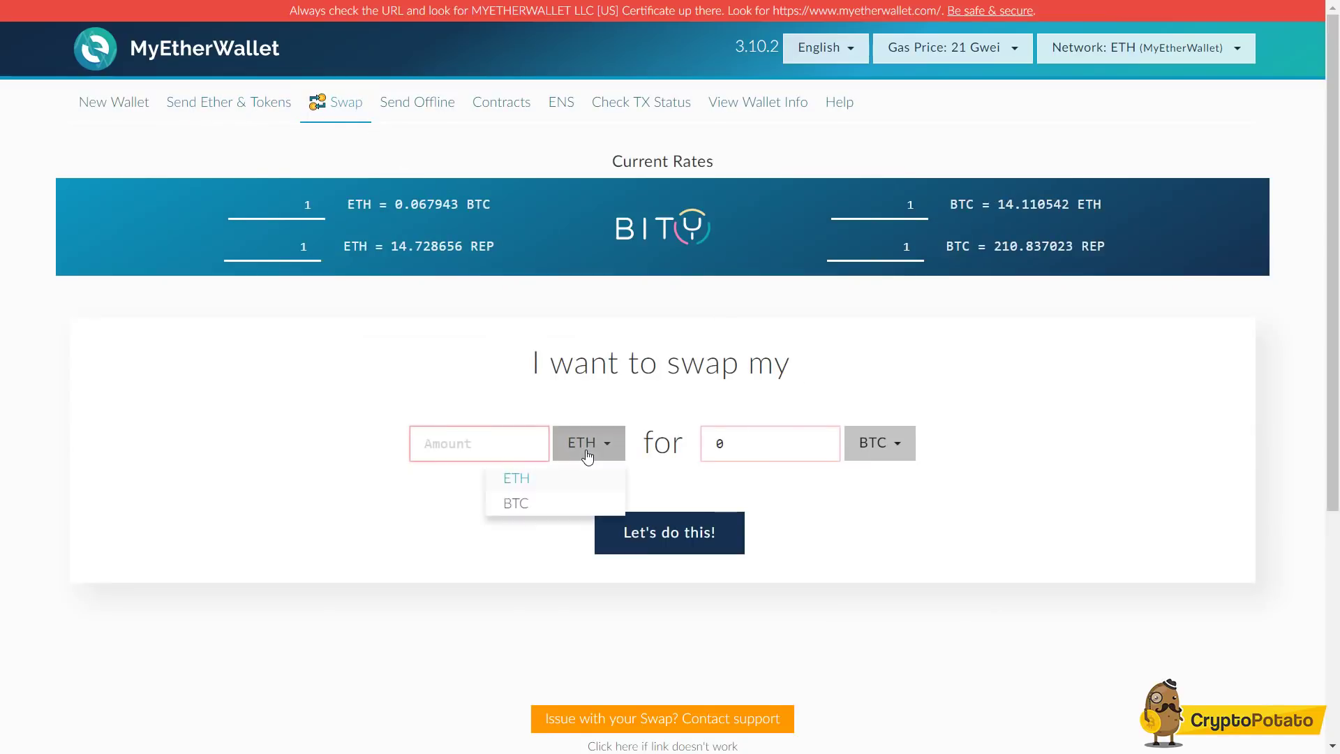
click(585, 477)
click(584, 455)
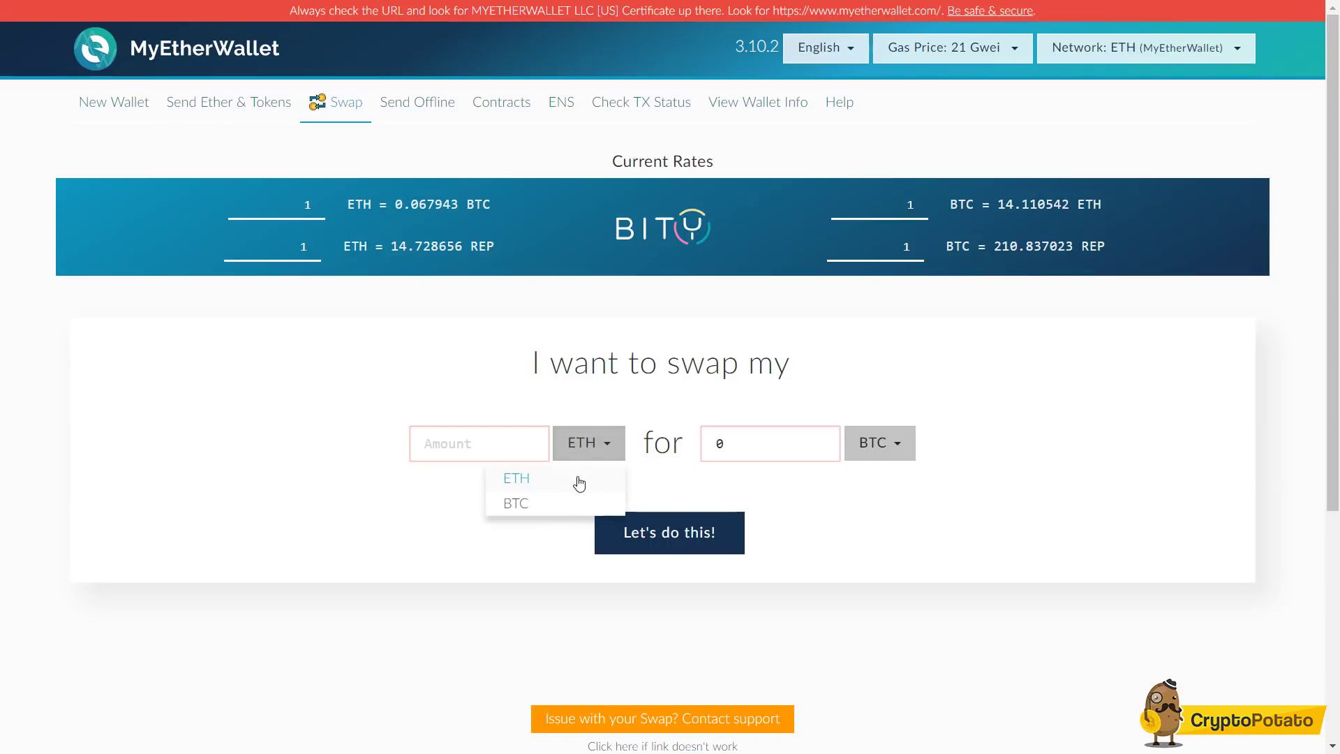
click(562, 504)
click(475, 451)
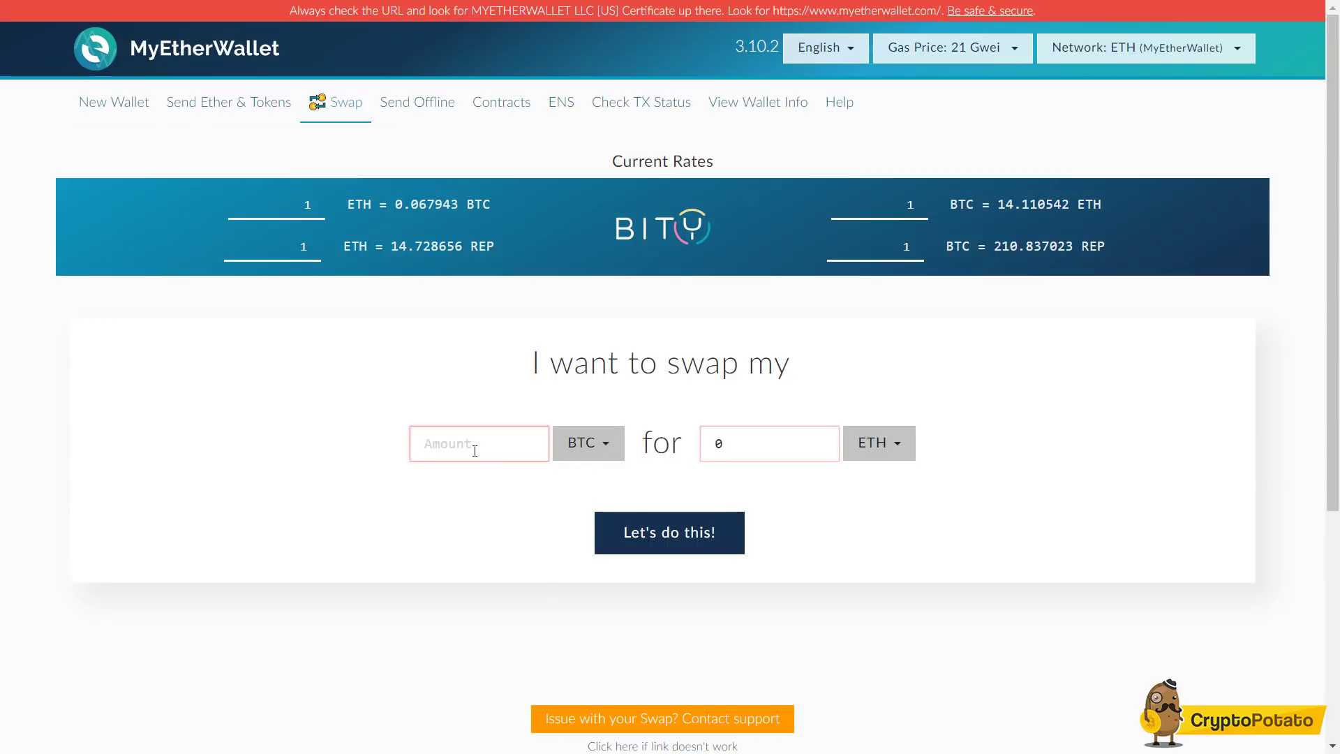
text(4)
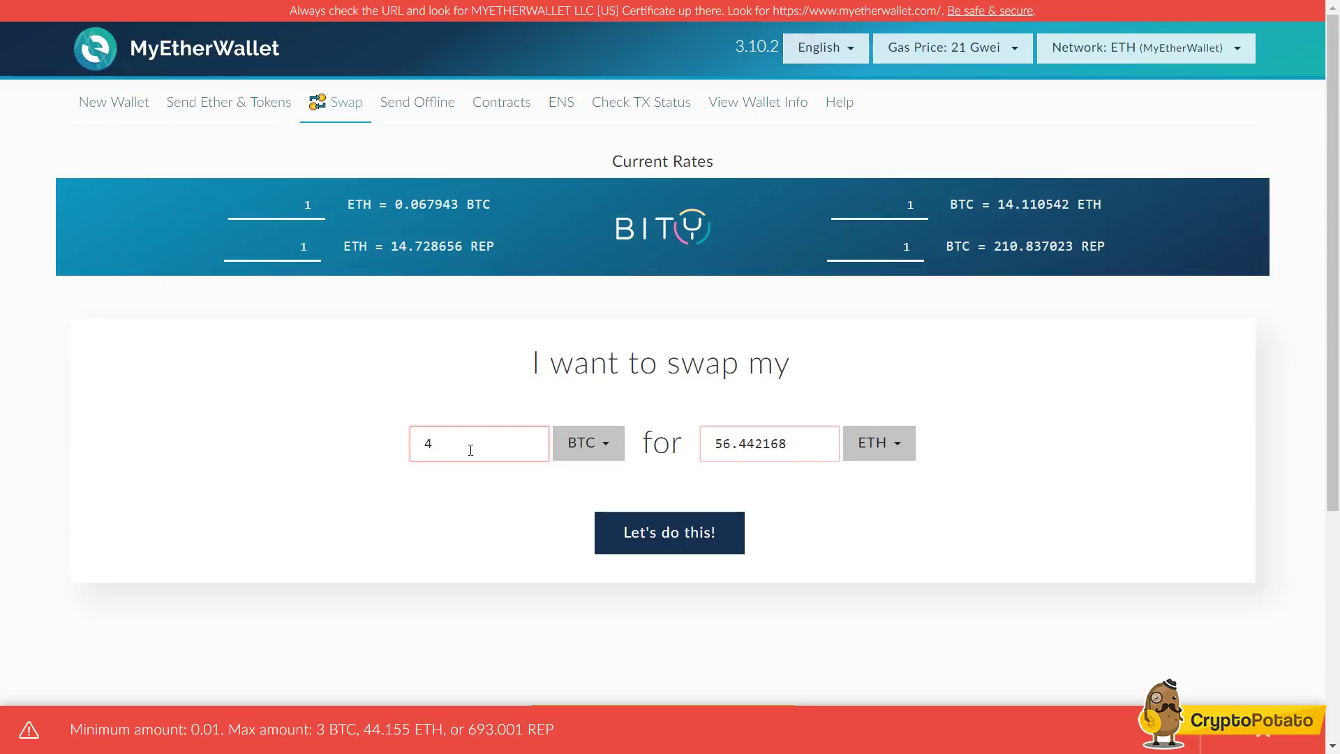